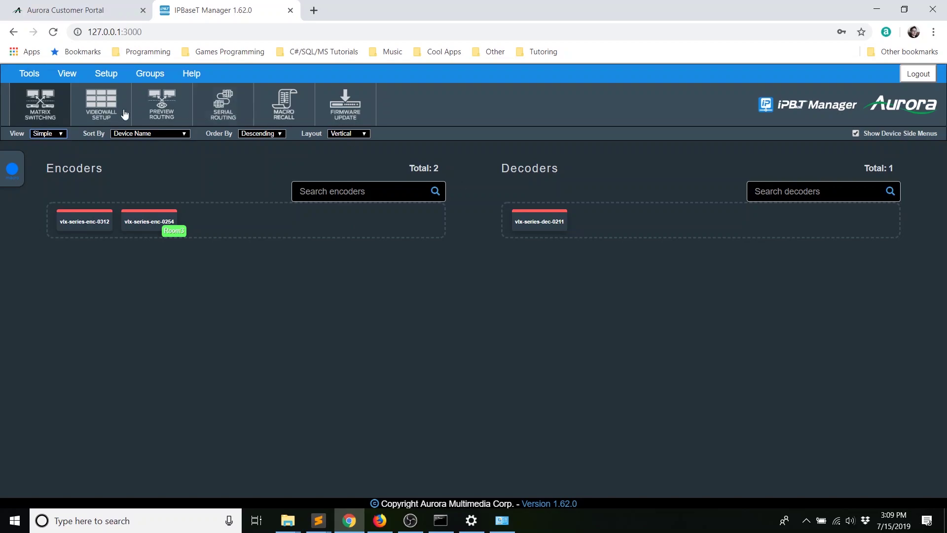
left_click(157, 133)
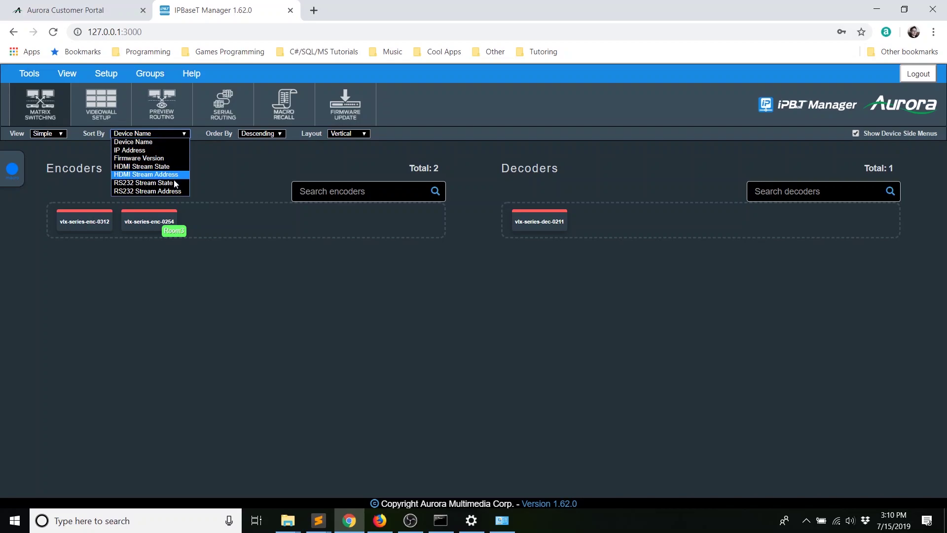
left_click(277, 143)
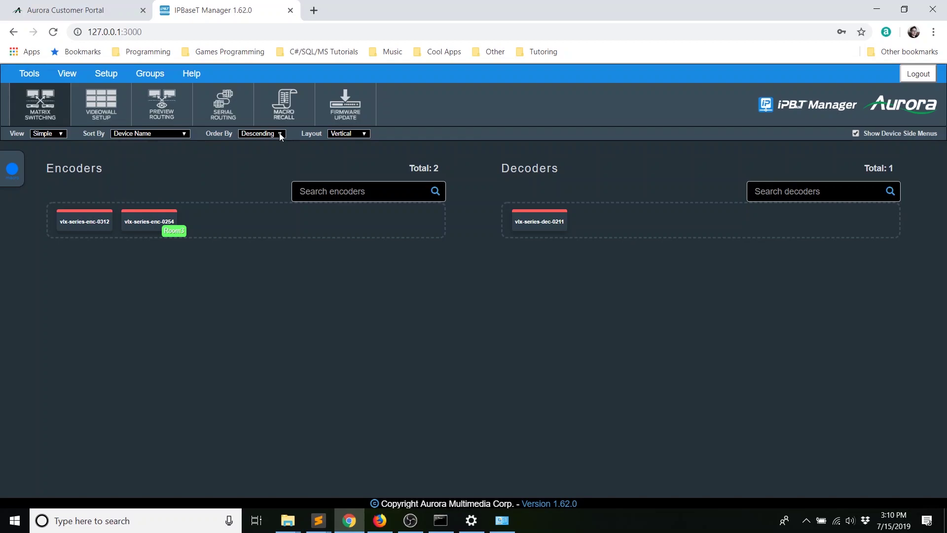
left_click(280, 137)
left_click(308, 145)
Step: Switch the encoder and decoder layout to Horizontal and back to Vertical
left_click(367, 135)
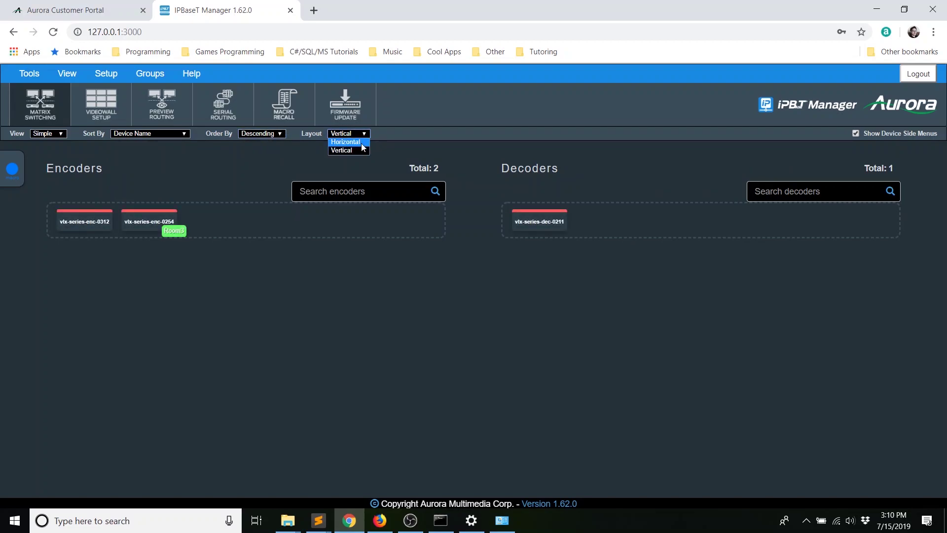
left_click(361, 144)
left_click(364, 134)
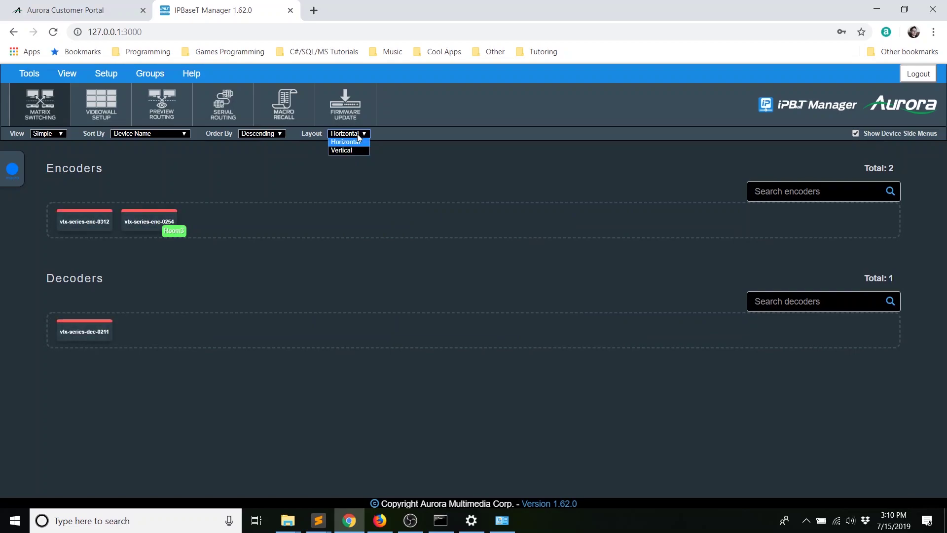
left_click(355, 151)
Step: Set the device view to Detailed
left_click(52, 135)
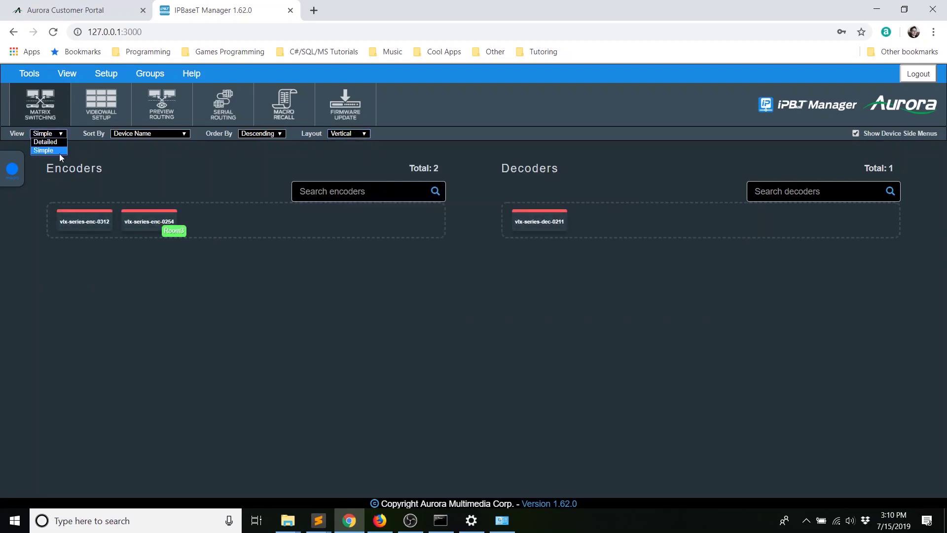
left_click(58, 144)
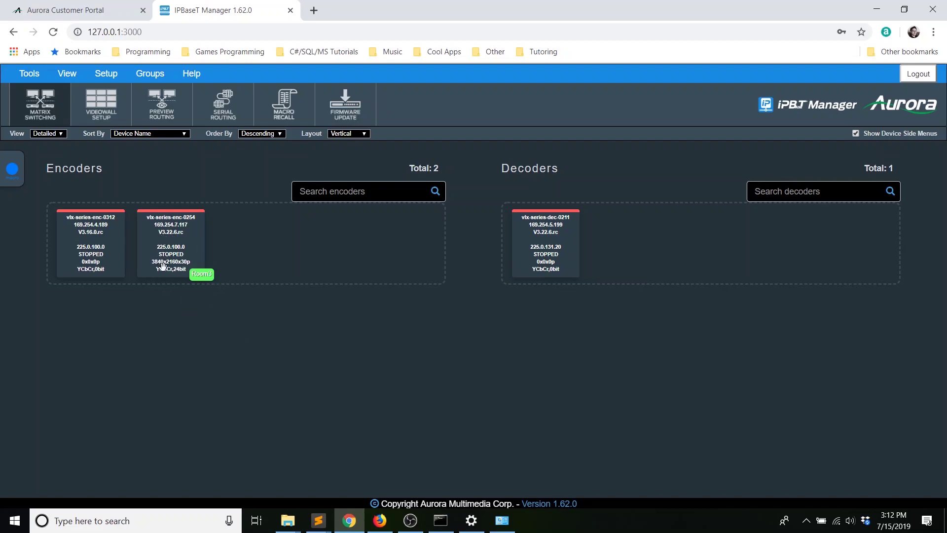
Step: Tag encoder vlx-series-enc-0254 with the text Room6 in pink and save the tag
left_click(177, 233)
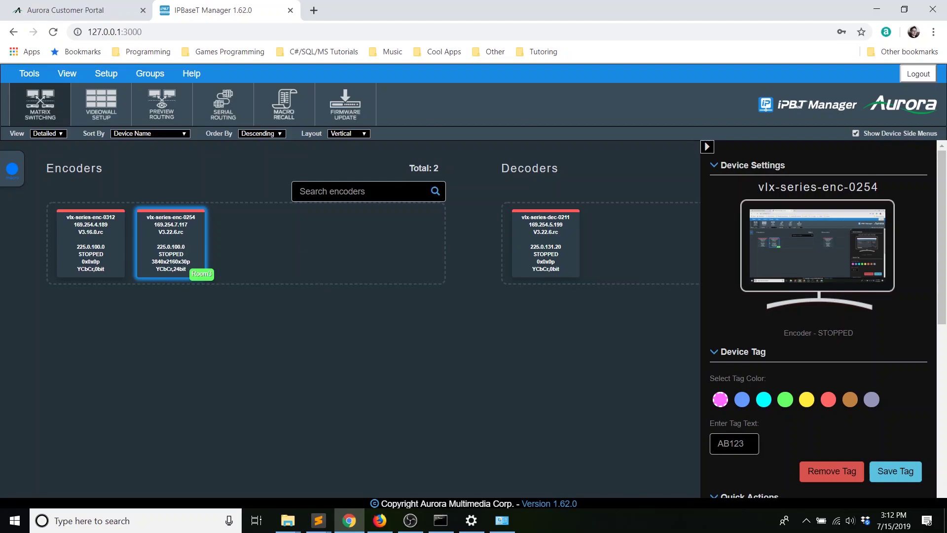
scroll(828, 357, "down", 1)
scroll(828, 352, "up", 1)
scroll(839, 272, "down", 1)
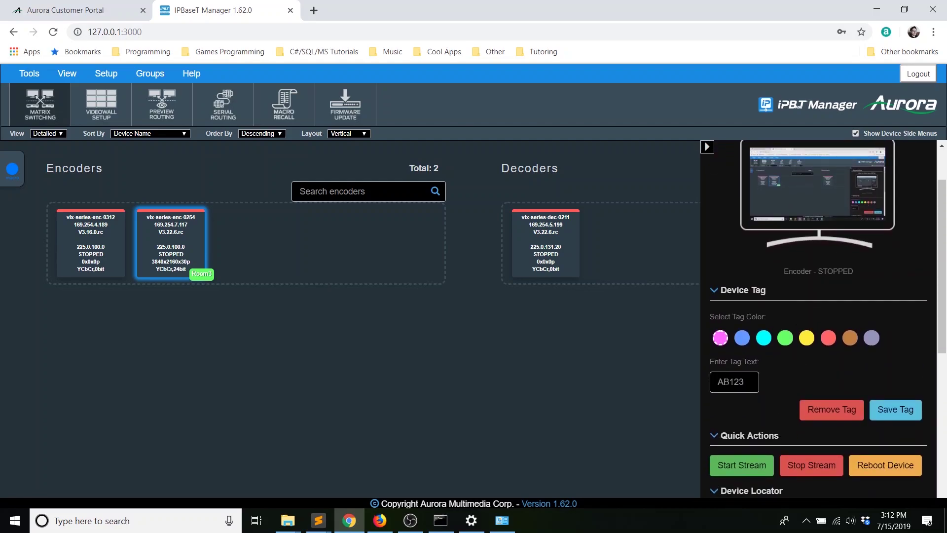
left_click(718, 382)
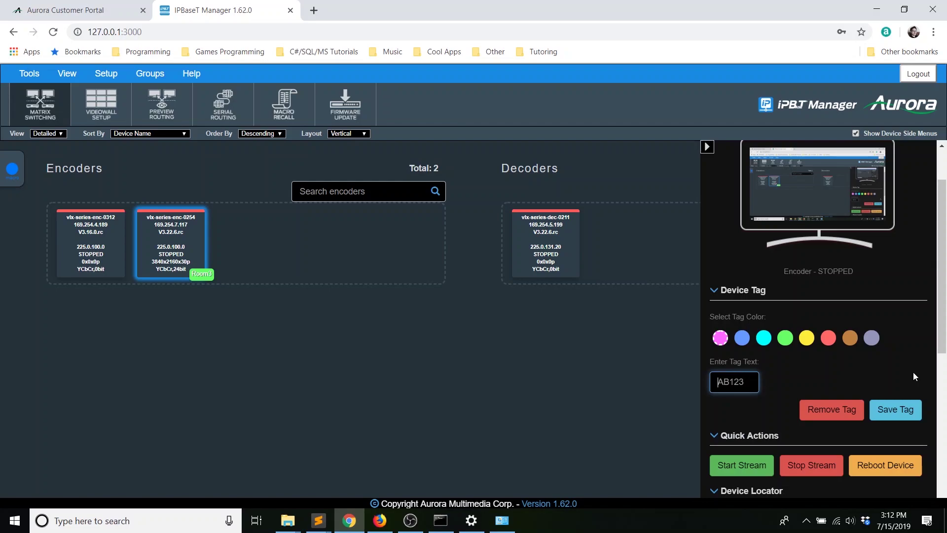
type("Room6")
left_click(908, 413)
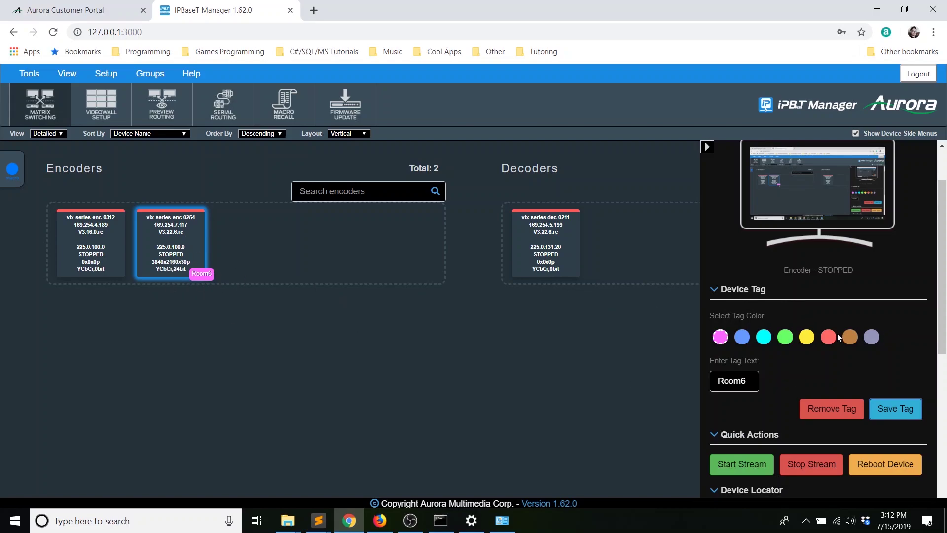
Step: Start the stream on encoder vlx-series-enc-0254 and test its device locator by switching blinking on and off
scroll(796, 378, "down", 3)
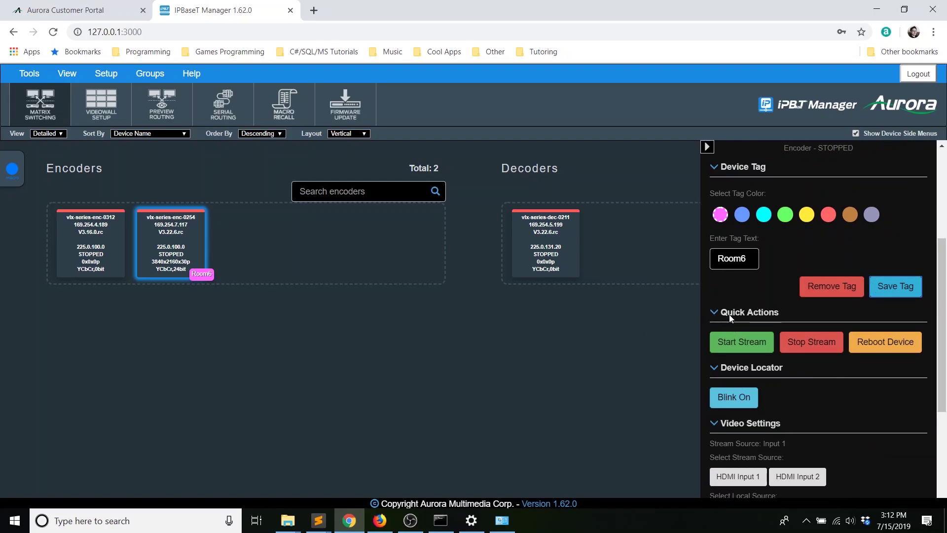
left_click(734, 351)
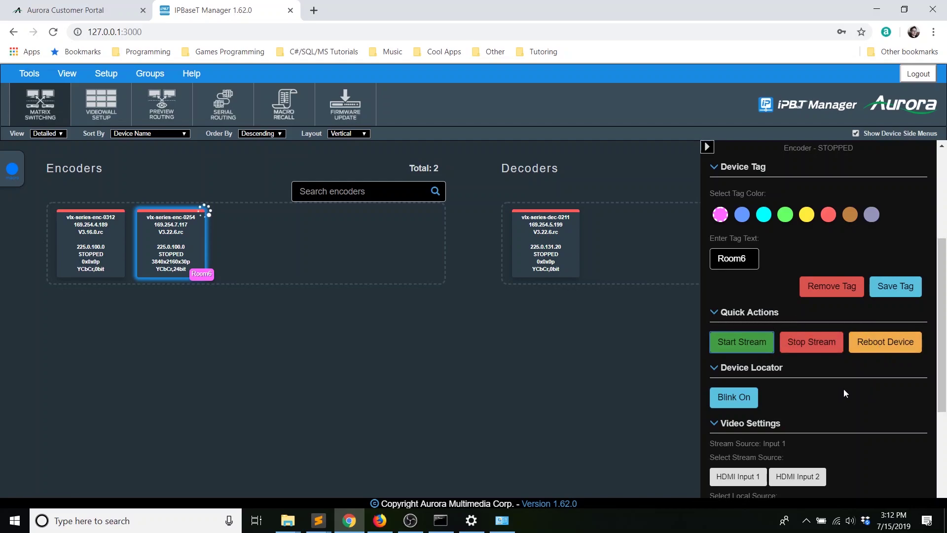
scroll(777, 371, "down", 1)
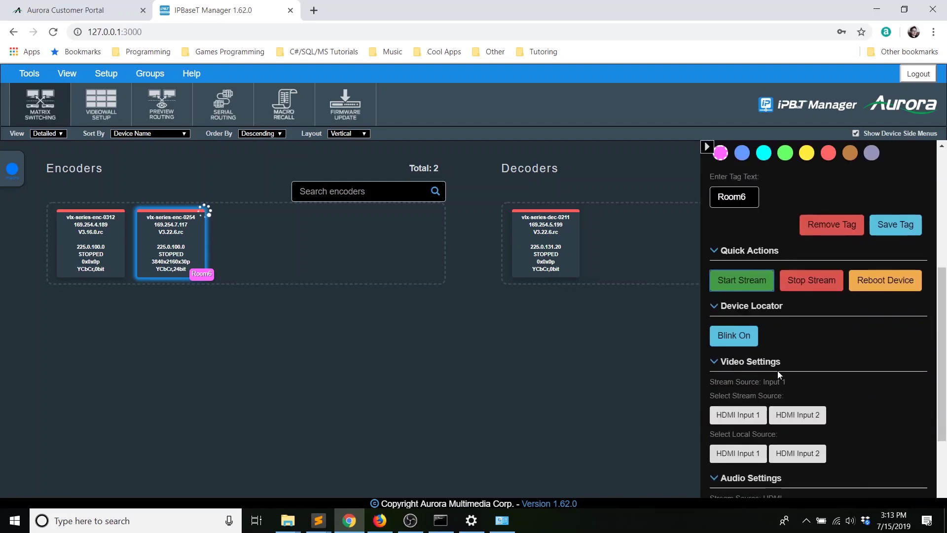
left_click(738, 340)
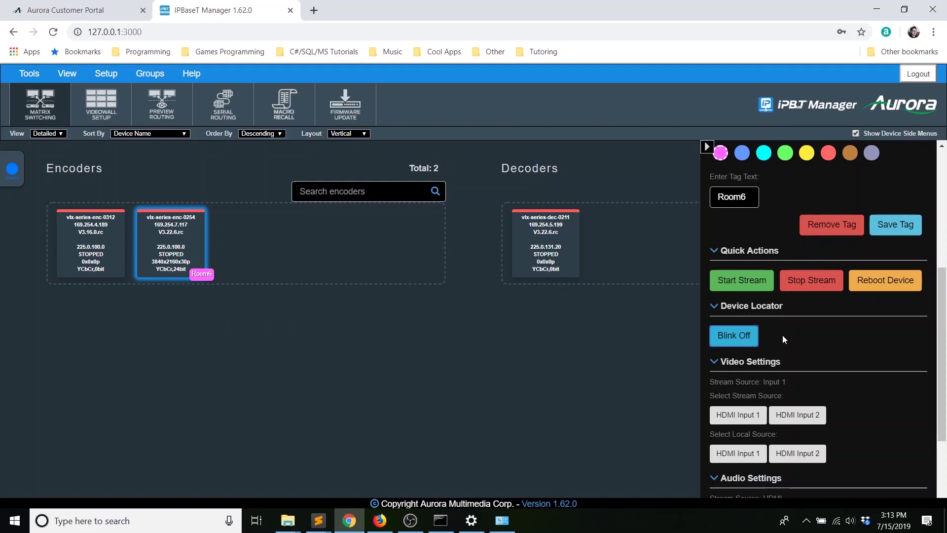
left_click(744, 337)
Step: Review the encoder's video, audio and network settings, and turn off Show Device Side Menus
scroll(860, 349, "down", 1)
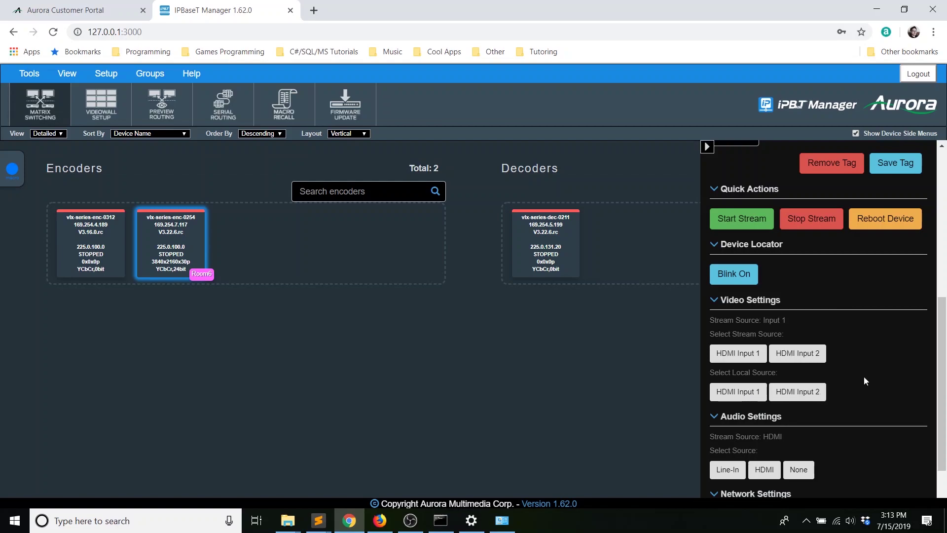
scroll(874, 371, "down", 1)
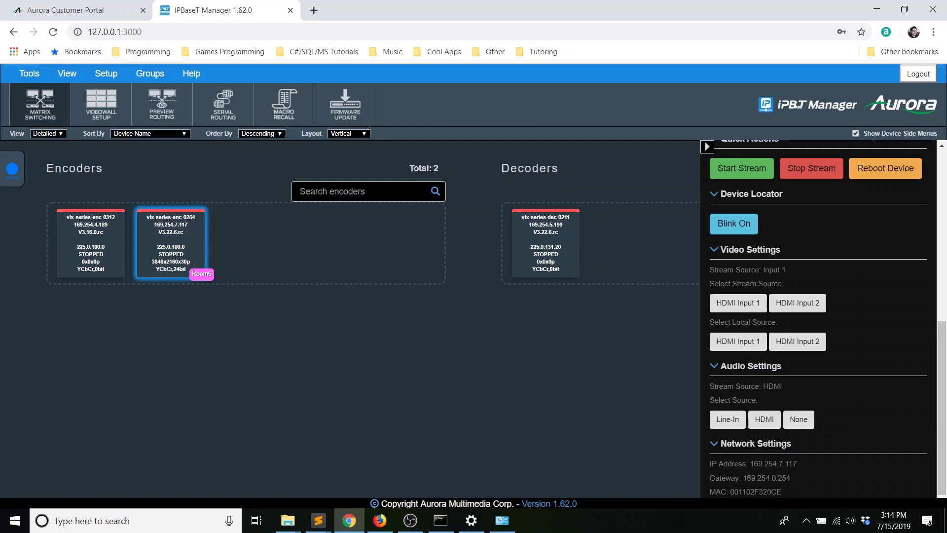
scroll(872, 412, "up", 10)
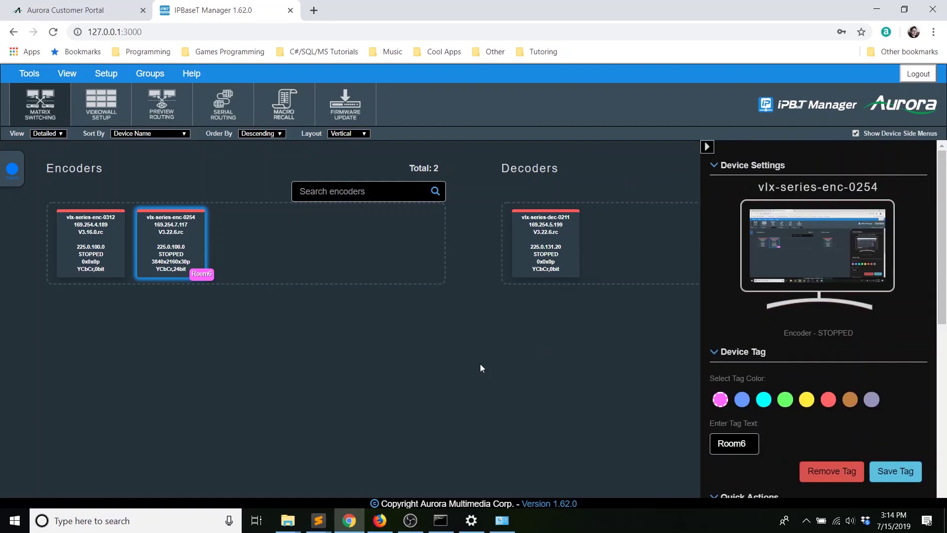
left_click(458, 335)
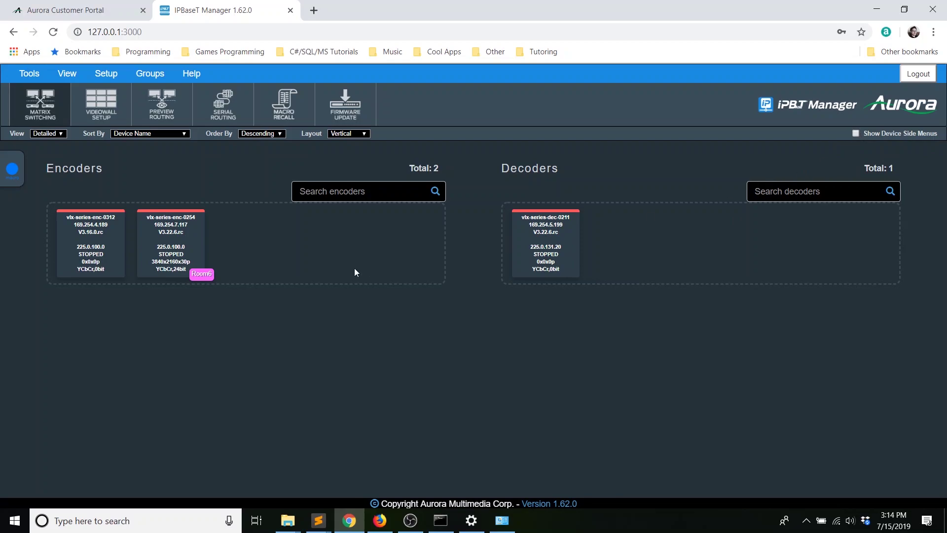
Step: Review the actions available for encoder vlx-series-enc-0254 without running any of them
left_click(171, 221)
left_click(254, 161)
right_click(188, 241)
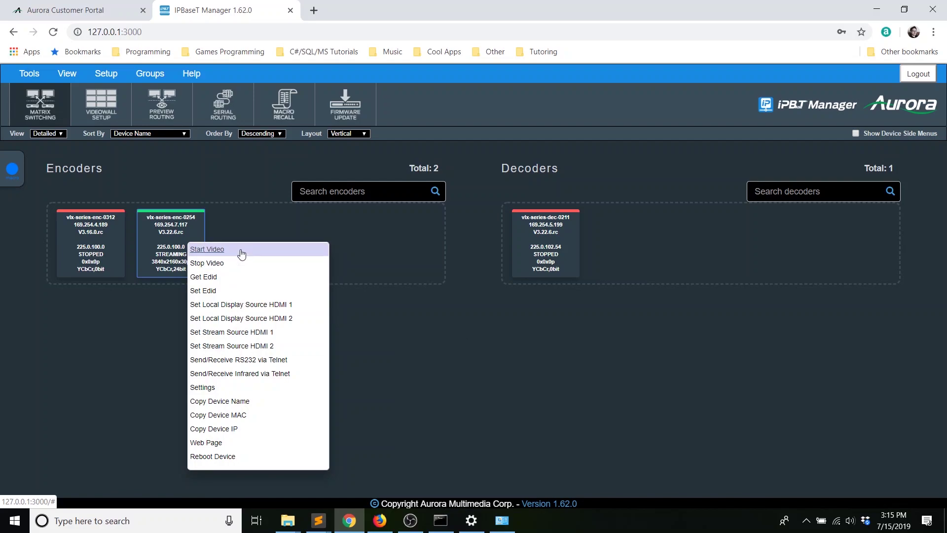
left_click(242, 180)
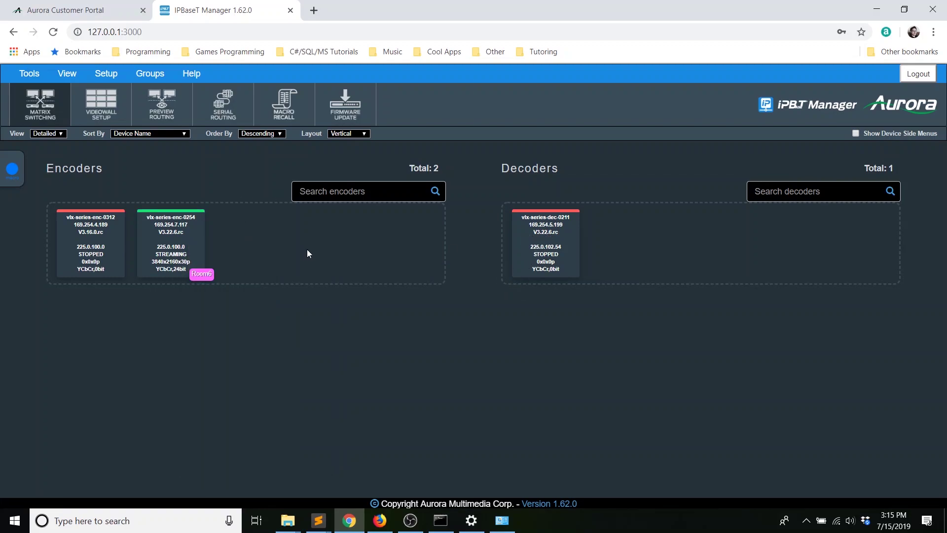
Step: Make decoder vlx-series-dec-0211 leave its video channel
right_click(545, 233)
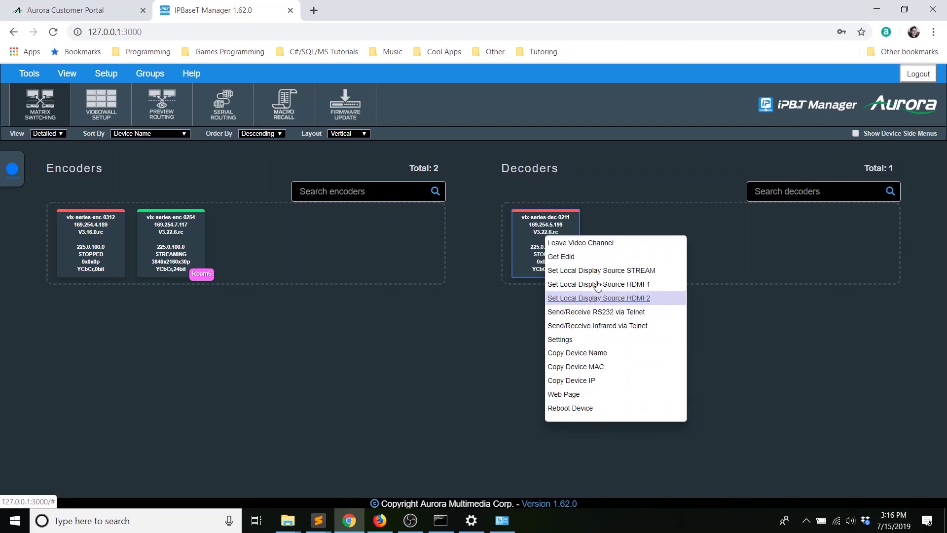
left_click(605, 246)
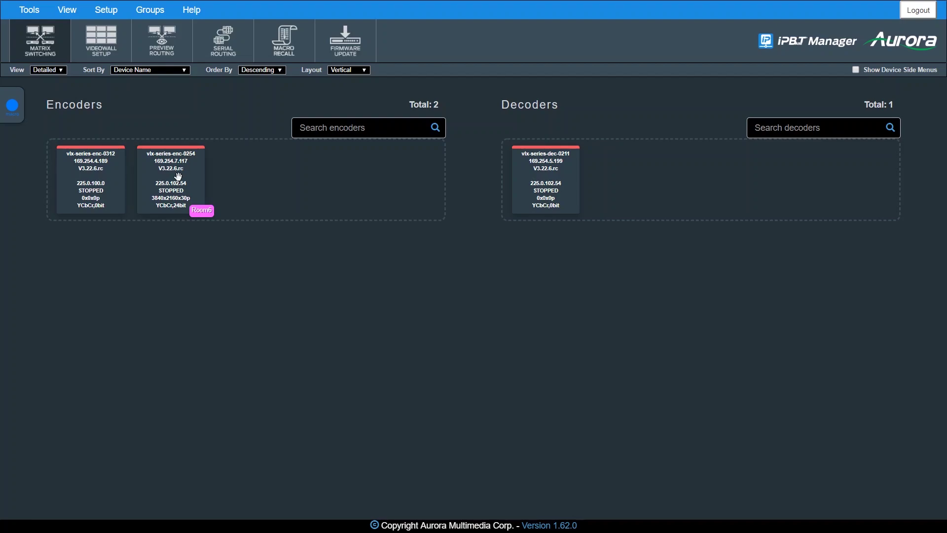
Step: Route encoder vlx-series-enc-0254 to decoder vlx-series-dec-0211 and clear the selection
left_click_drag(201, 191, 539, 189)
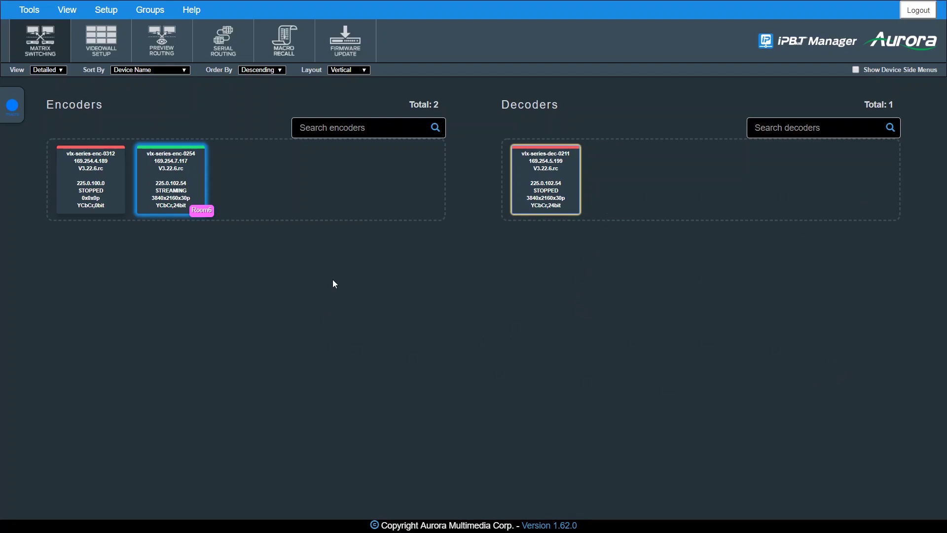
left_click(447, 225)
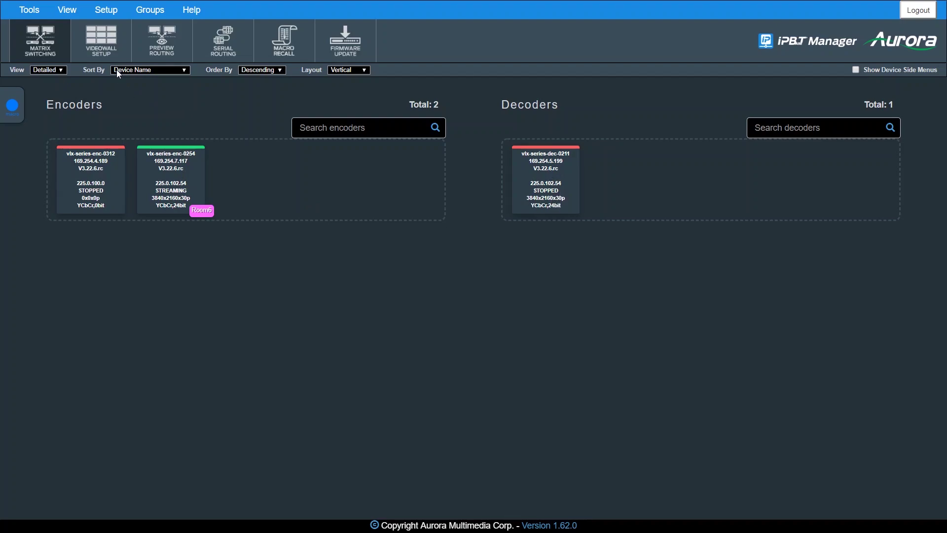
Step: Disconnect decoder vlx-series-dec-0211 from the encoder's stream with Leave Video Channel
left_click(551, 166)
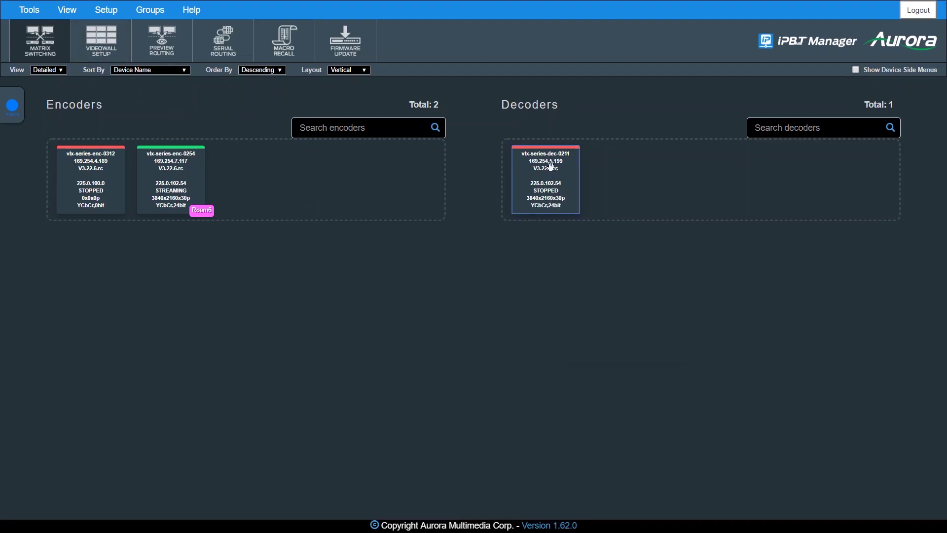
right_click(551, 166)
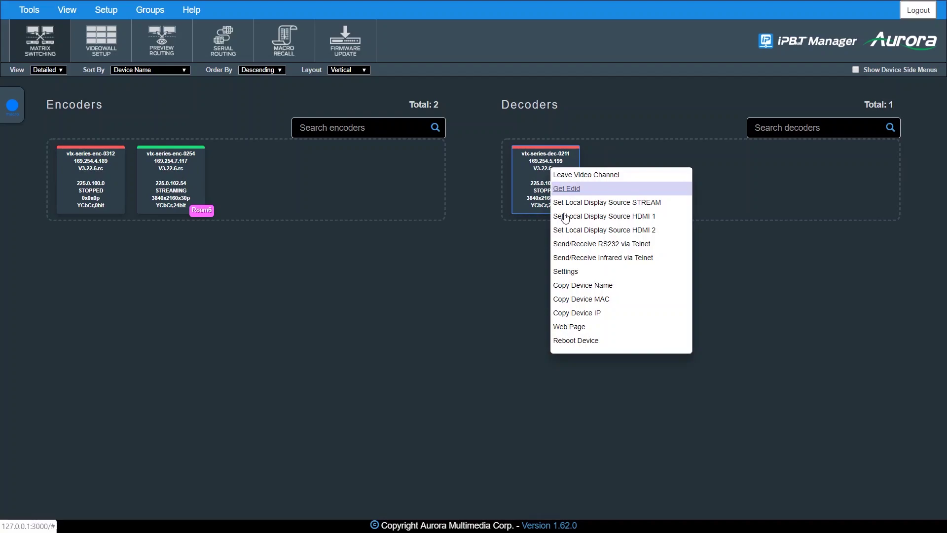
left_click(585, 176)
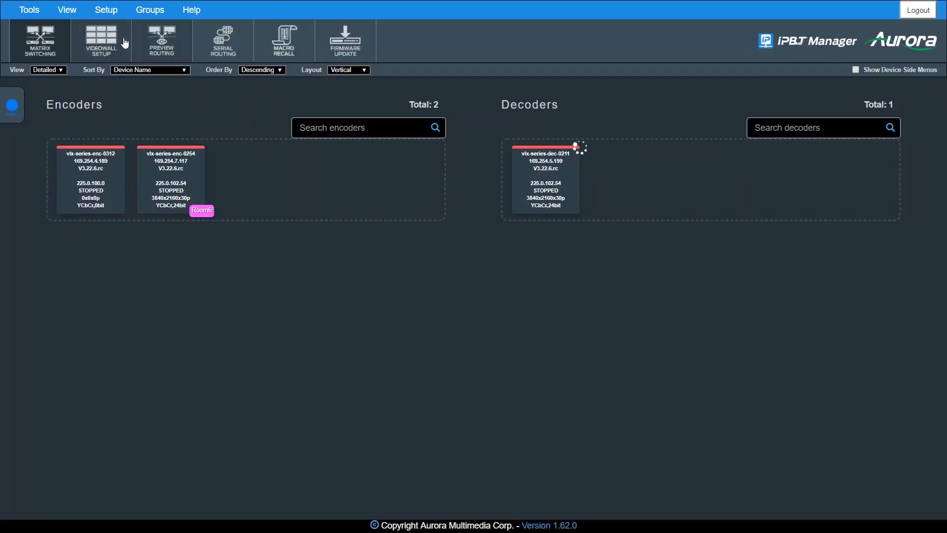
Step: In Videowall Setup, assign decoder vlx-series-dec-0211 to the first wall cell and route encoder vlx-series-enc-0312 to it
left_click(122, 44)
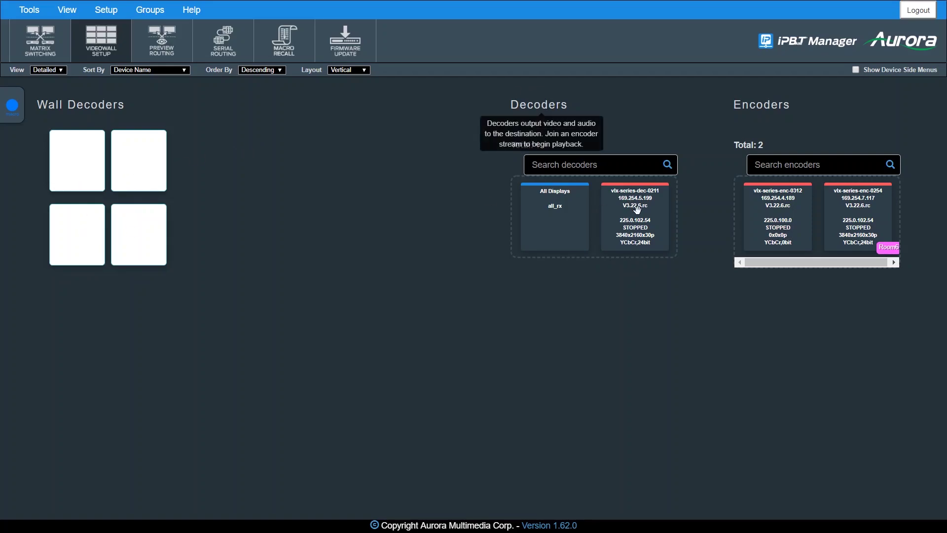
mouse_move(558, 108)
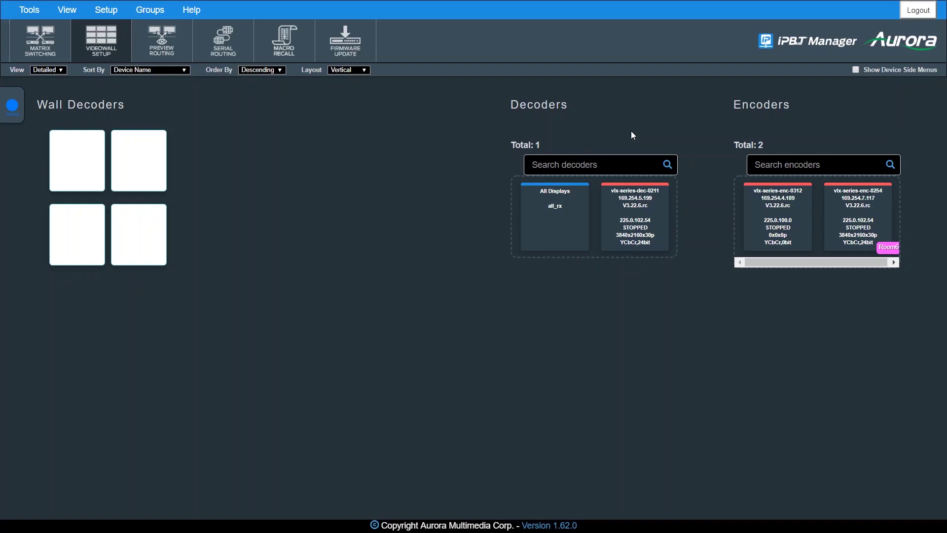
left_click_drag(635, 217, 75, 157)
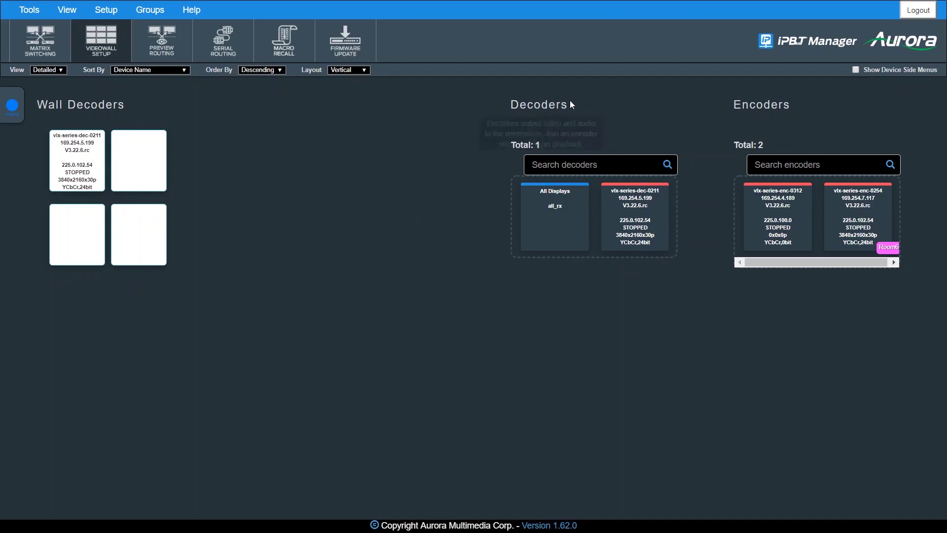
mouse_move(571, 103)
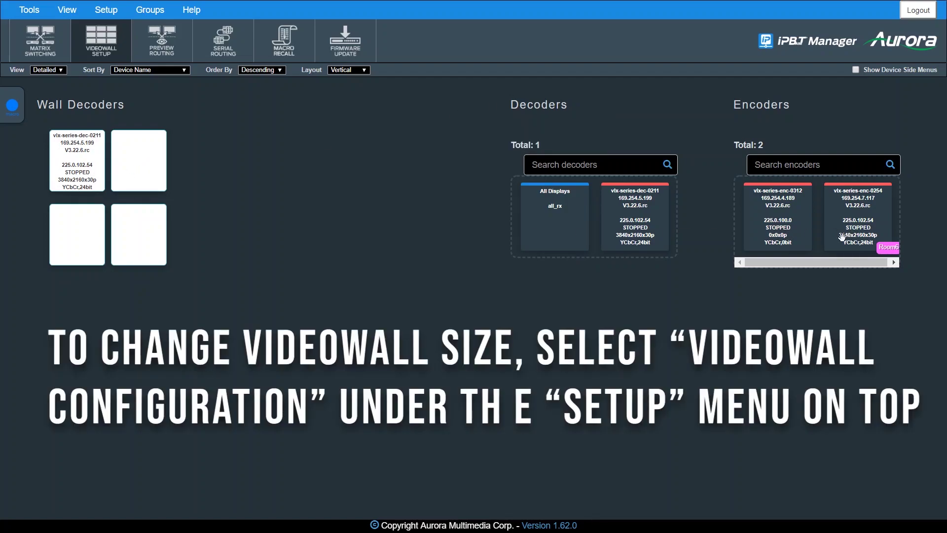
left_click_drag(791, 229, 90, 179)
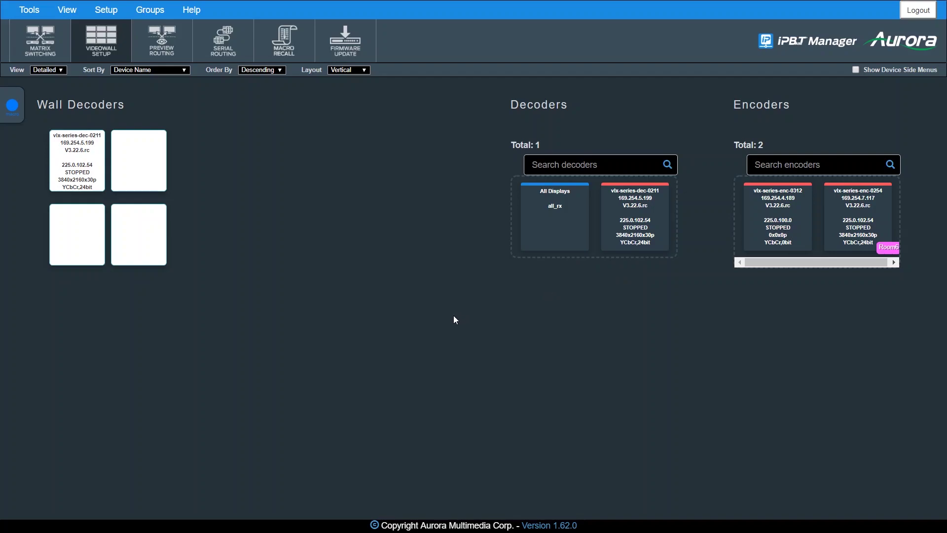
Step: View the Preview Routing and Serial Routing pages, briefly selecting sender vlx-series-enc-0254 in Serial Routing
left_click(161, 39)
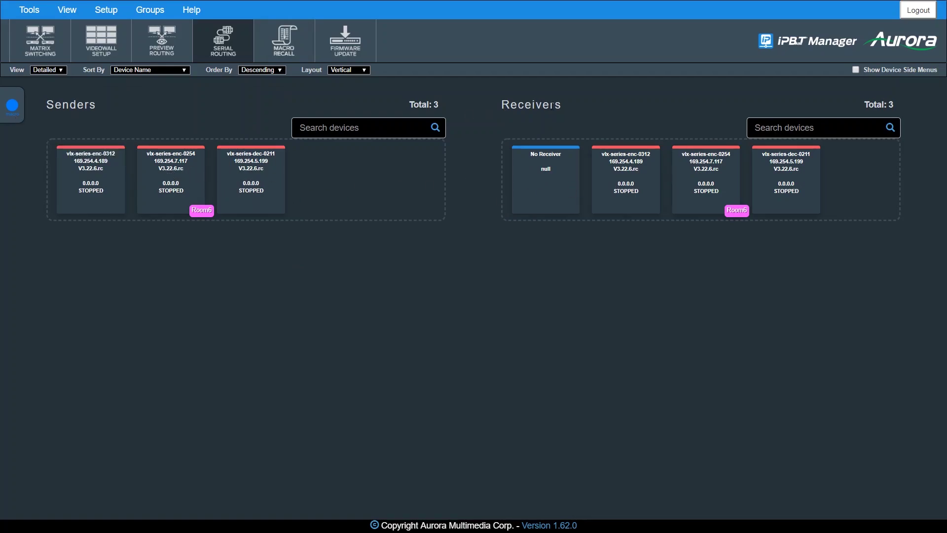
left_click(180, 178)
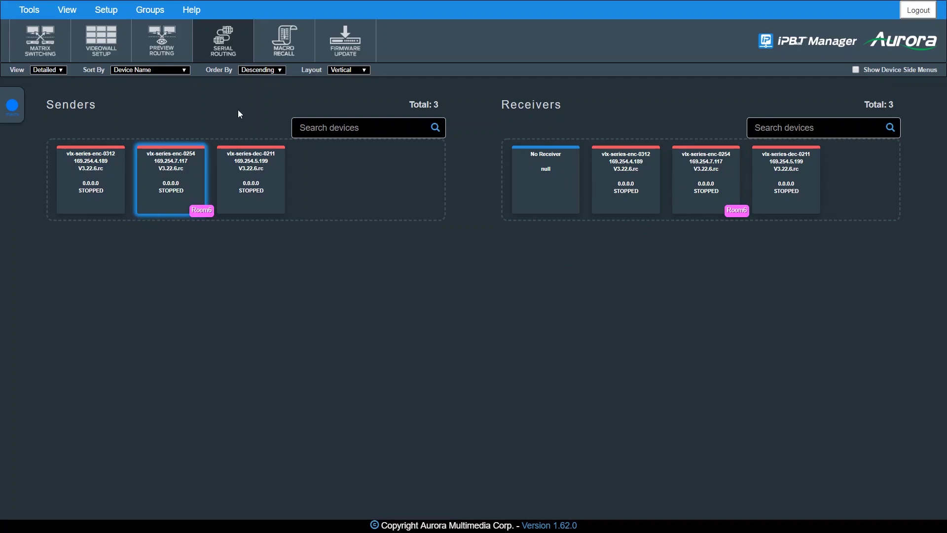
left_click(259, 97)
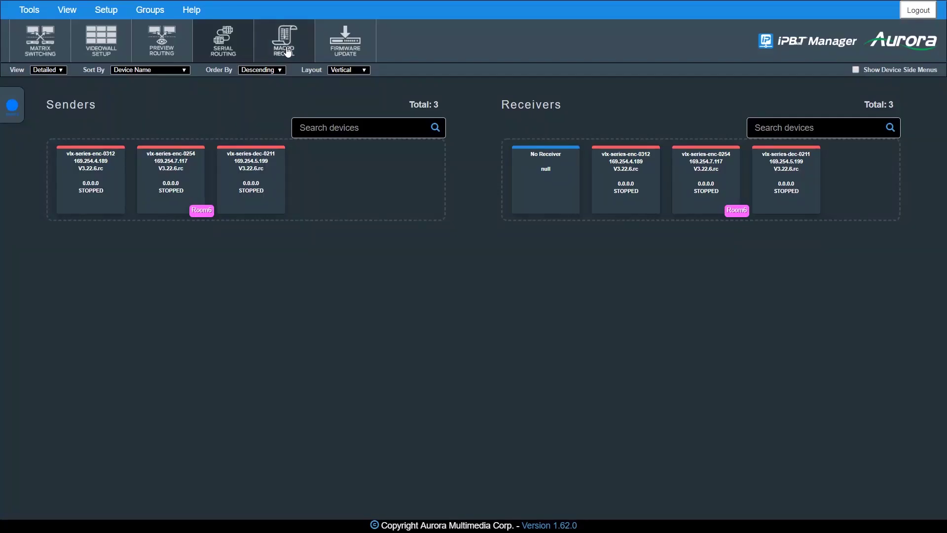
Step: Create a preset macro named newpreset in Macro Recall with the comment "// enc to 3 dec" and the grid icon, and save it
left_click(284, 40)
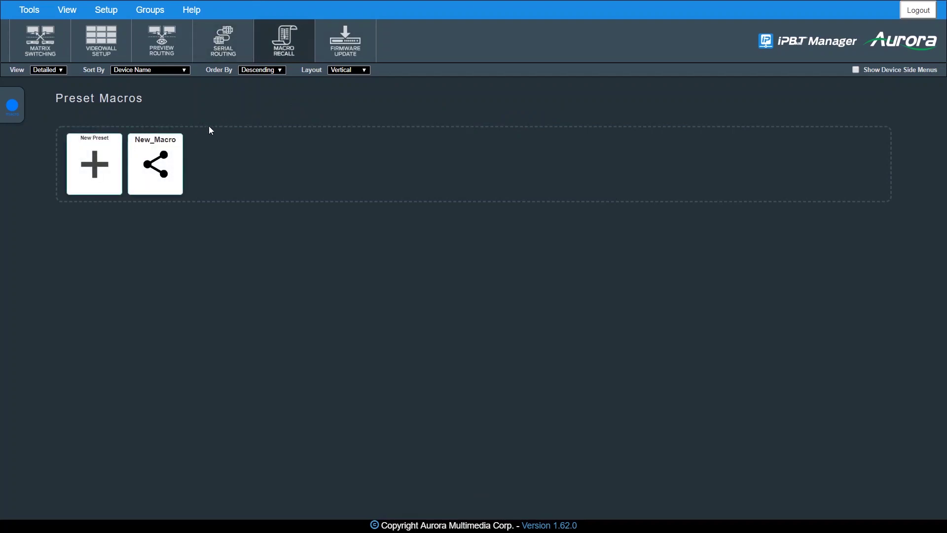
left_click(97, 151)
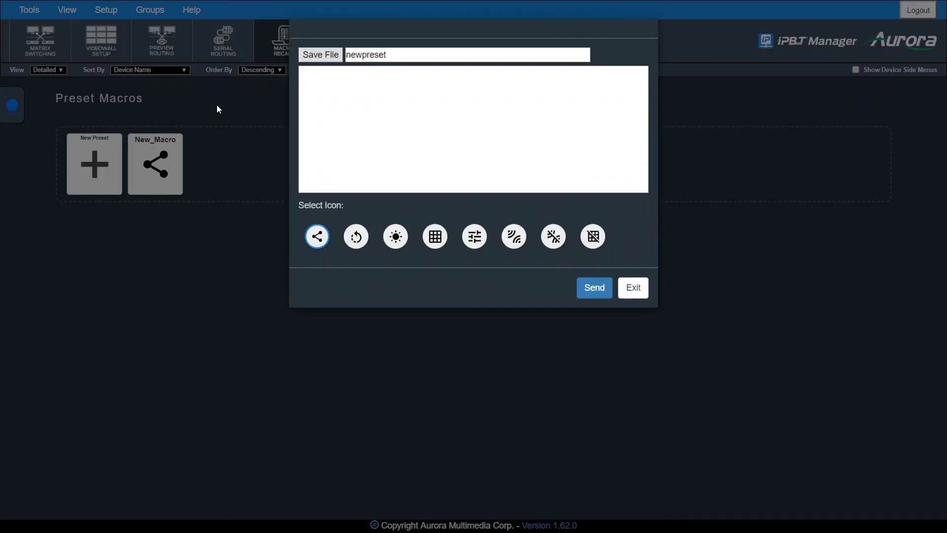
left_click(402, 53)
double_click(380, 56)
left_click(403, 56)
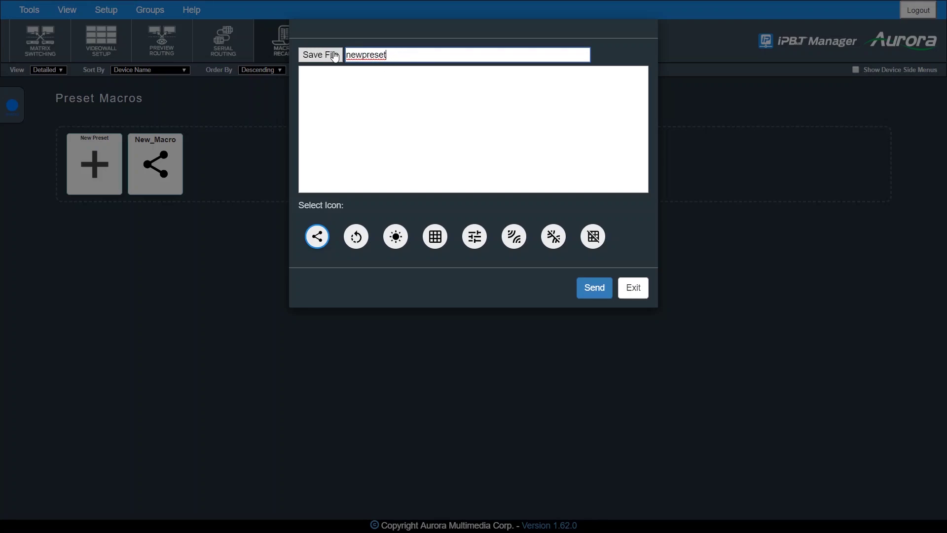
left_click(386, 87)
type("/")
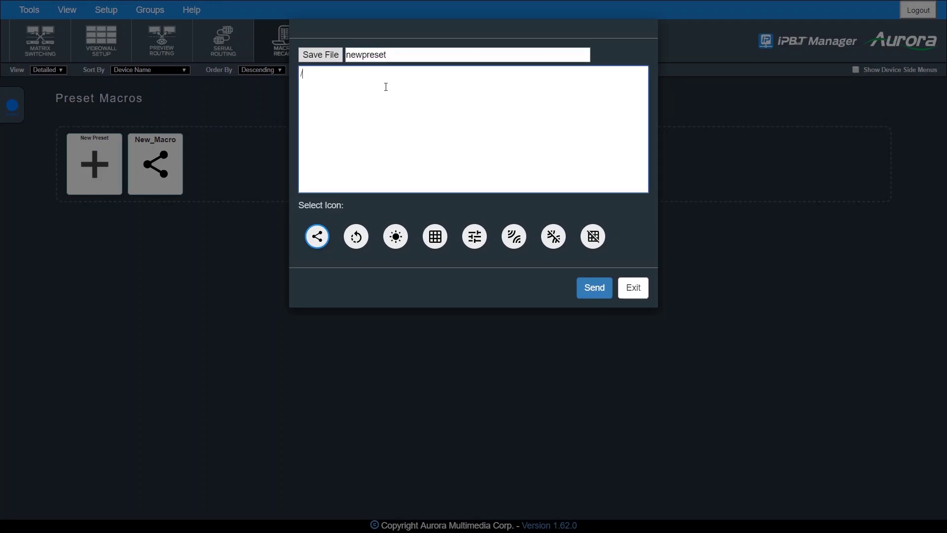
type("/ enc to 3 dec")
left_click(442, 238)
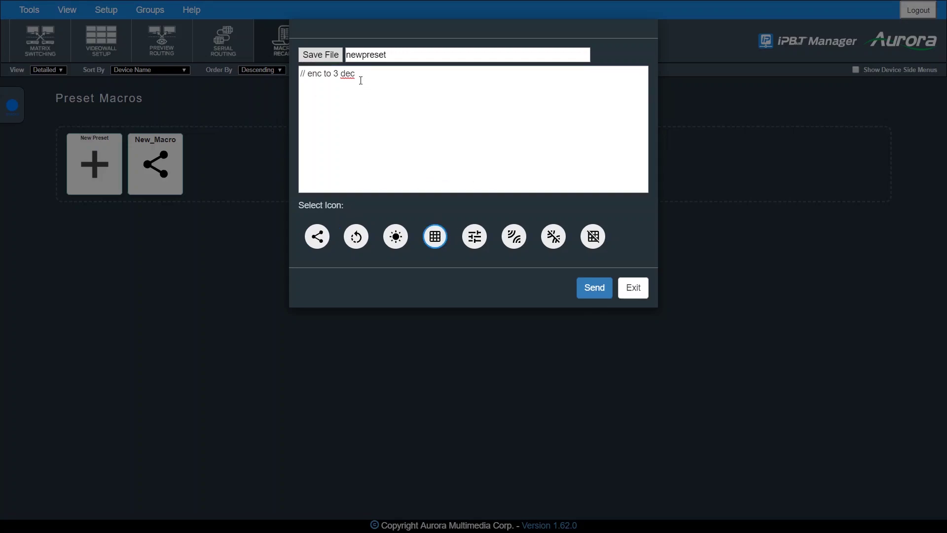
left_click(337, 55)
left_click(556, 280)
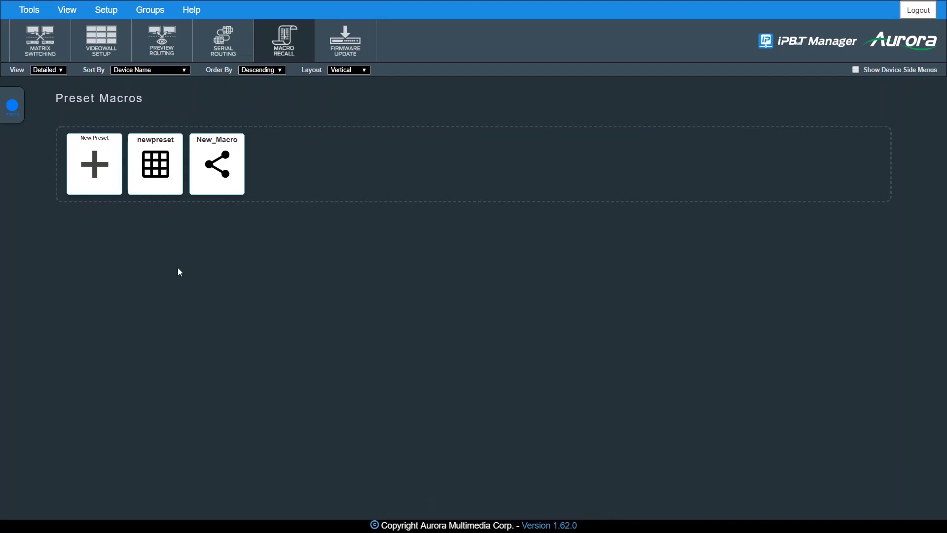
Step: Send the newpreset macro and delete it from the preset macros
left_click(171, 176)
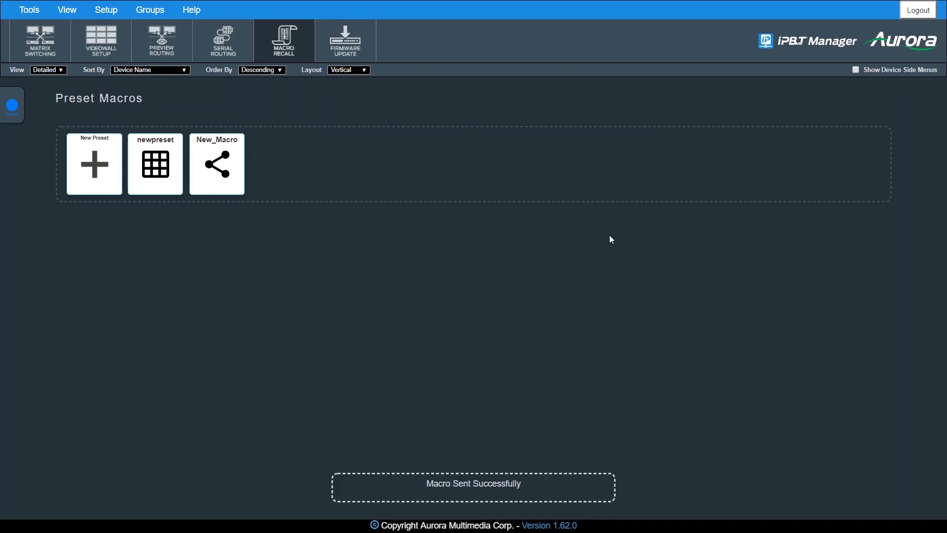
right_click(161, 162)
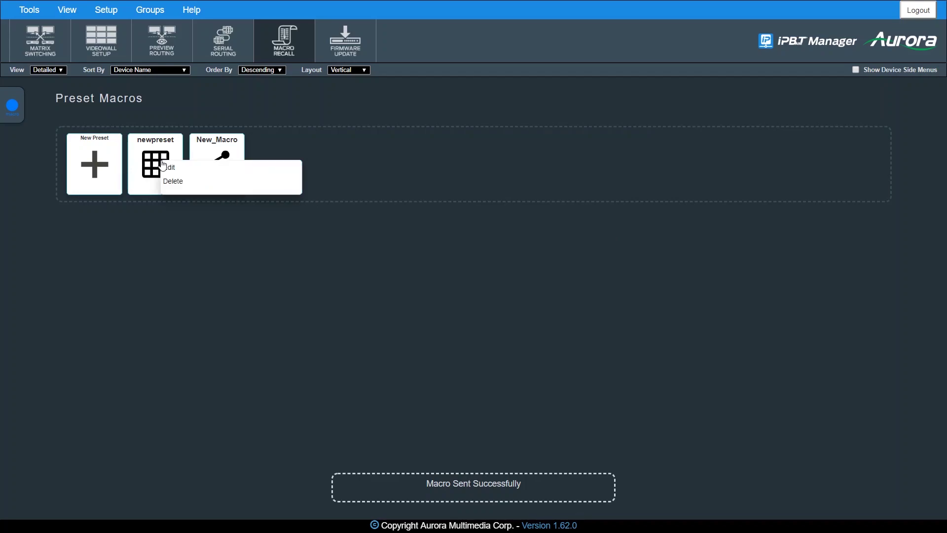
left_click(219, 182)
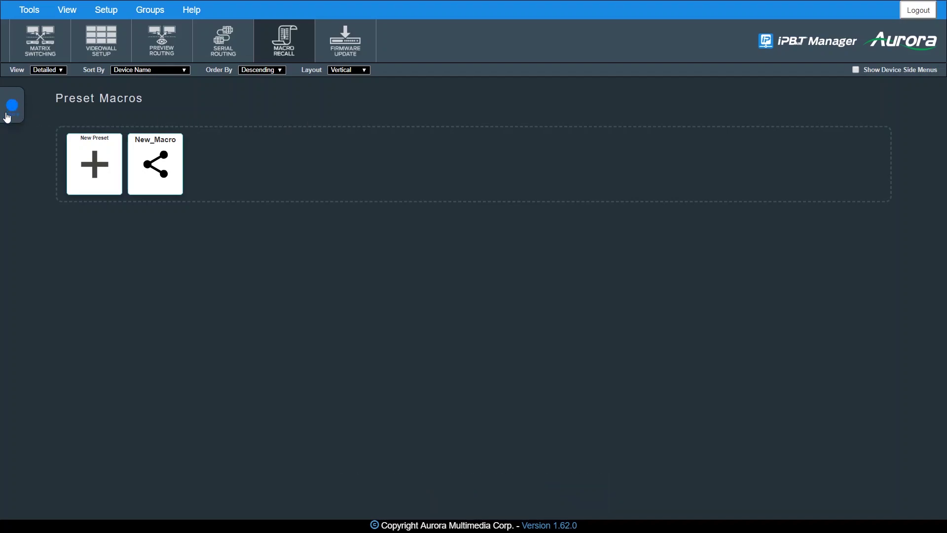
Step: Start recording a macro in Matrix Switching and route encoder vlx-series-enc-0254 to decoder vlx-series-dec-0211
left_click(64, 58)
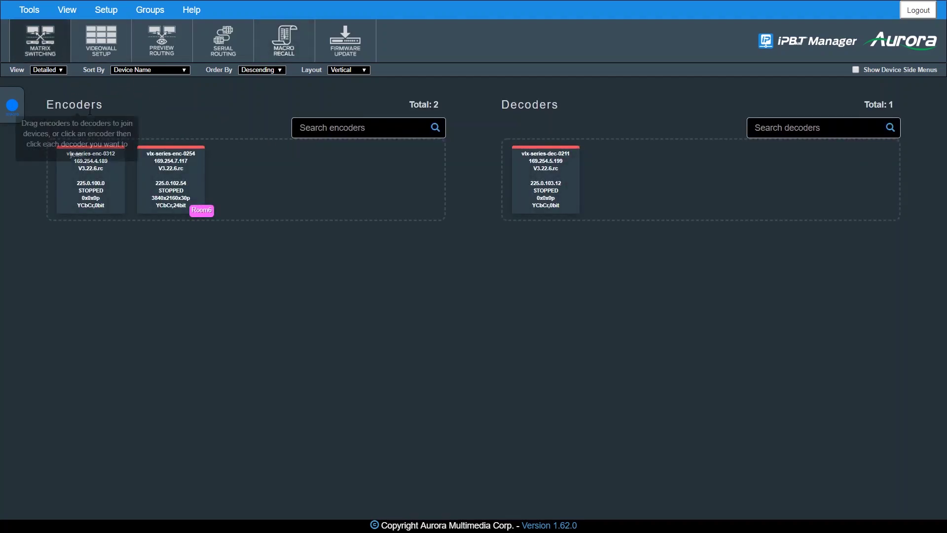
mouse_move(515, 106)
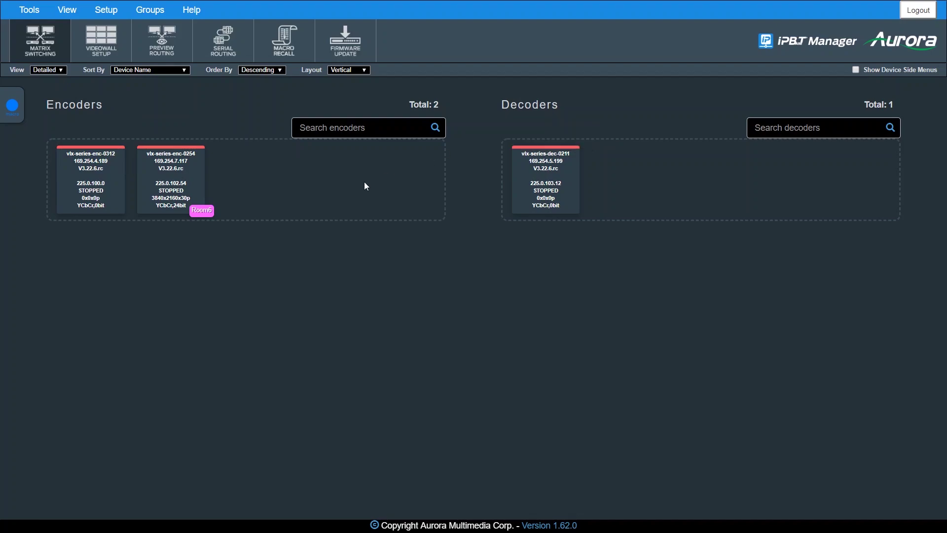
left_click(13, 105)
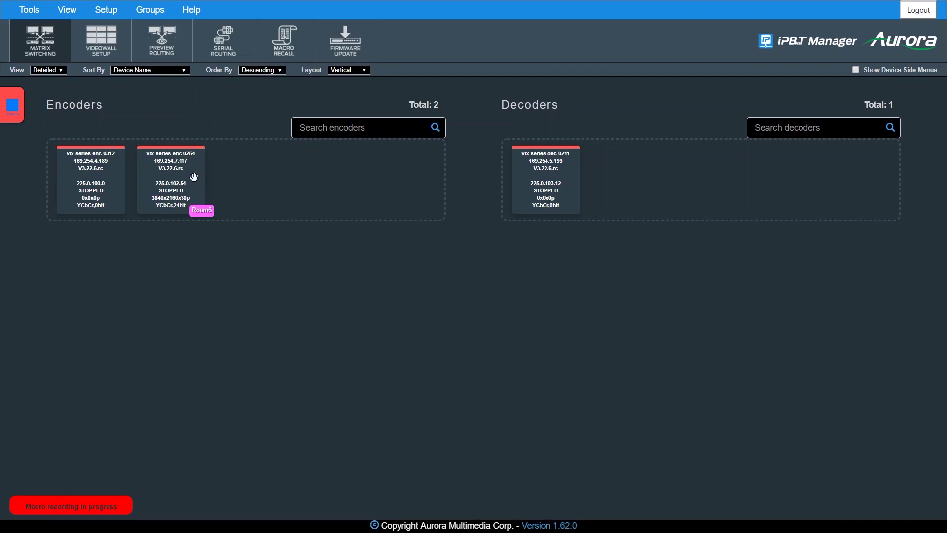
left_click_drag(196, 186, 556, 183)
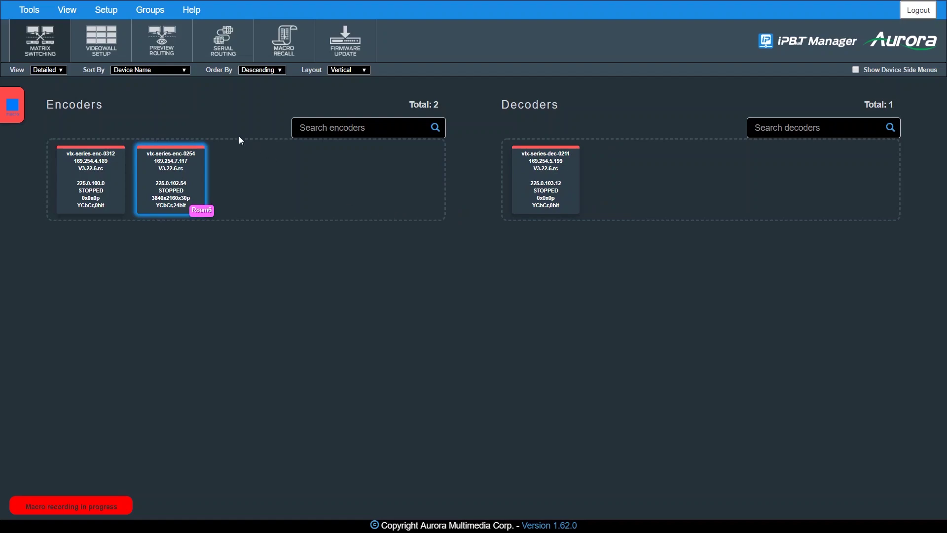
Step: Stop the macro recording and save the recorded macro as join
left_click(13, 110)
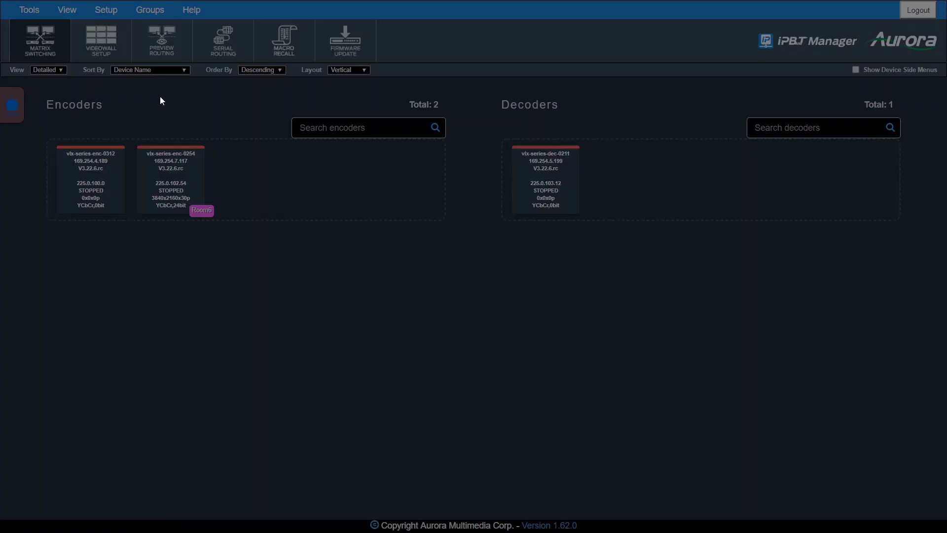
left_click(402, 67)
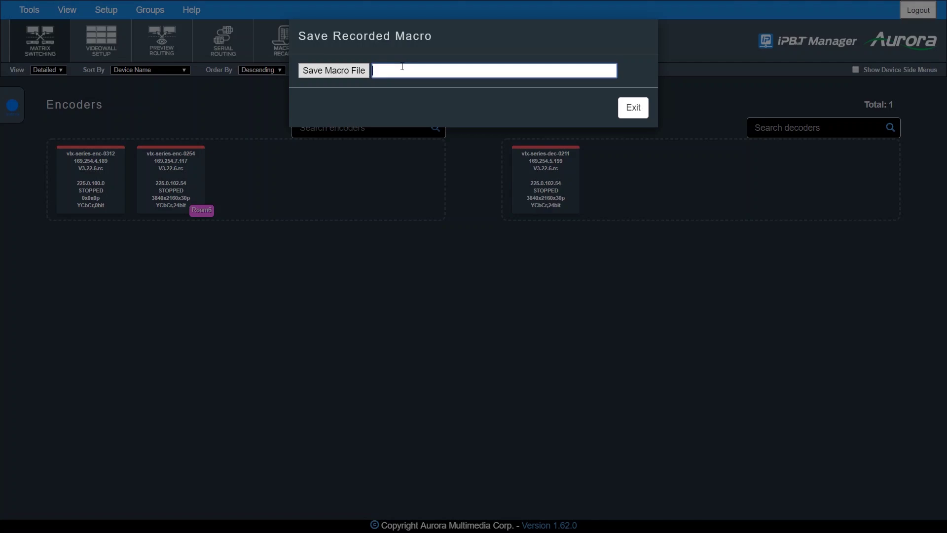
type("join")
left_click(352, 72)
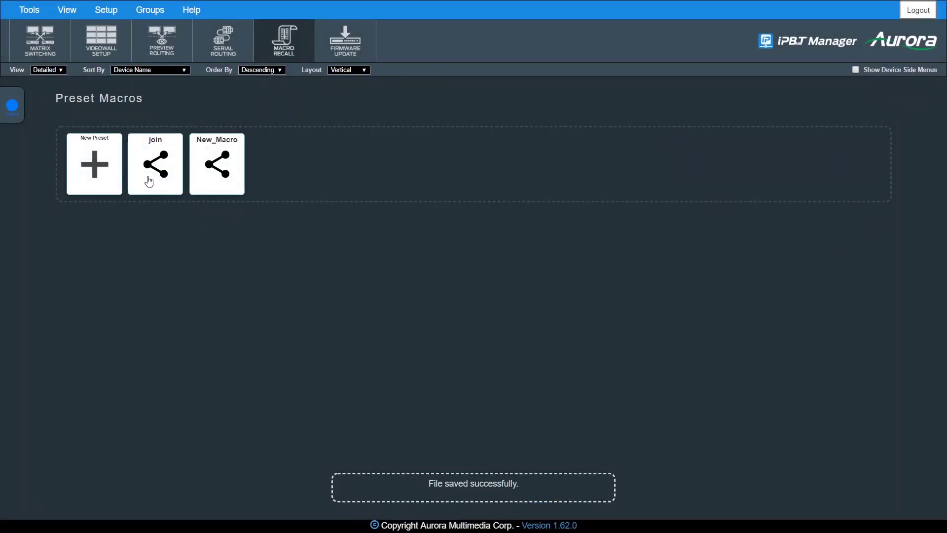
Step: Open the join macro for editing in Macro Recall, review its recorded command, send it and close the editor
right_click(169, 168)
left_click(176, 176)
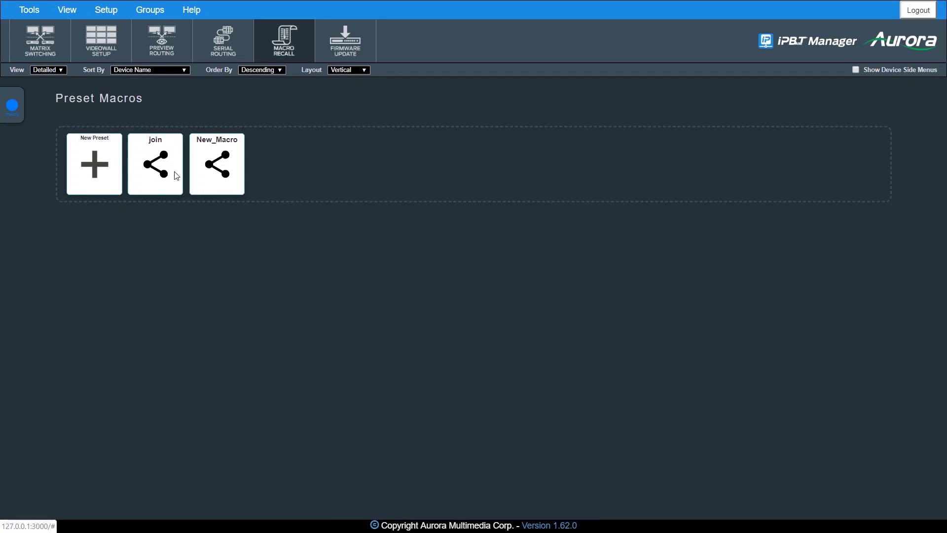
left_click_drag(568, 74, 300, 74)
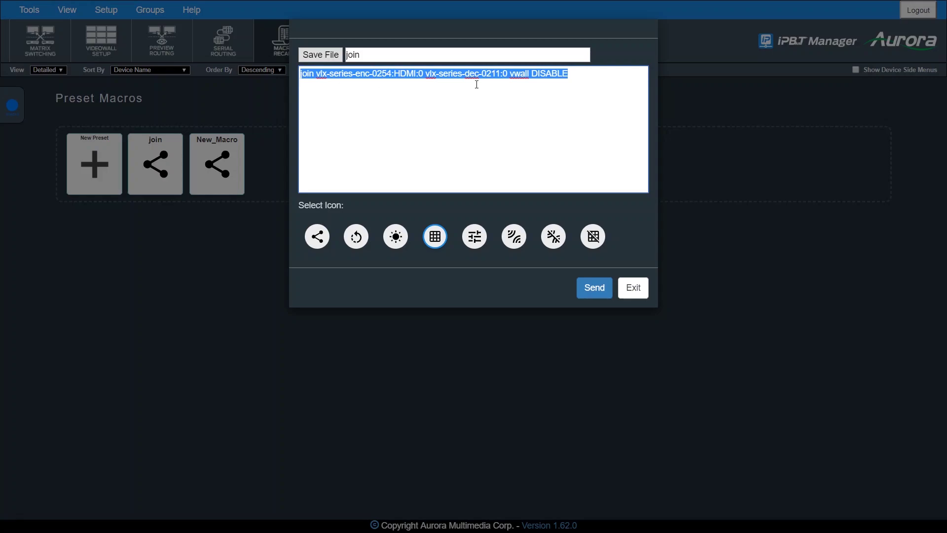
left_click(591, 75)
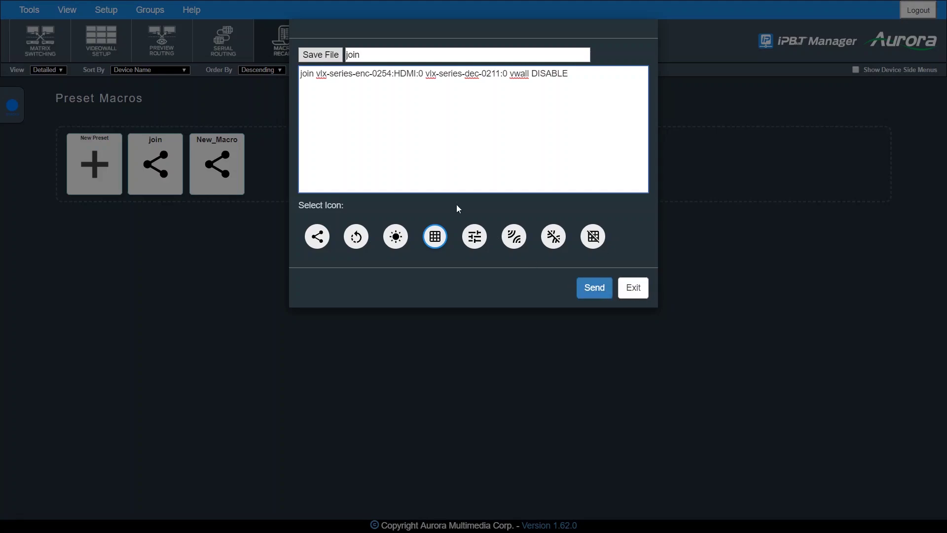
left_click(599, 289)
left_click(632, 293)
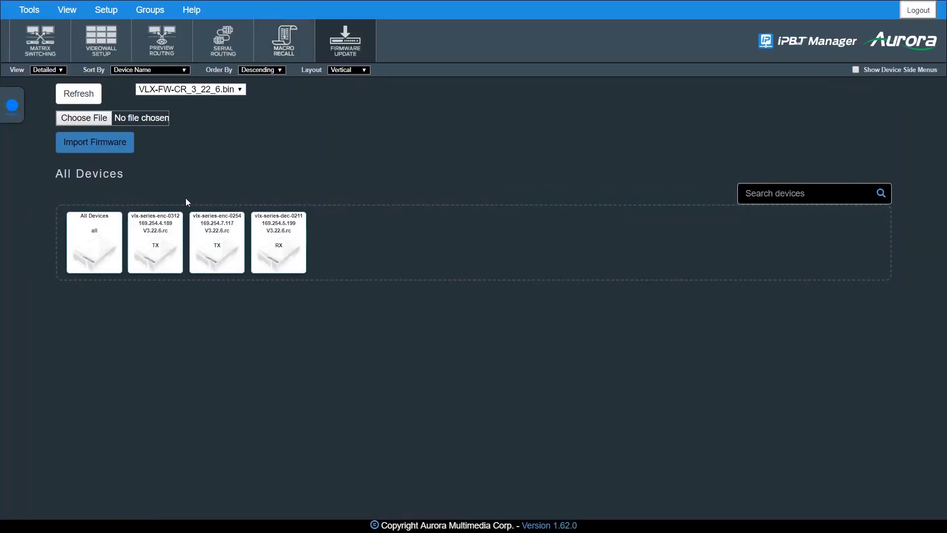
Step: On the Firmware Update page, view the available actions for All Devices and for encoder vlx-series-enc-0312
left_click(91, 236)
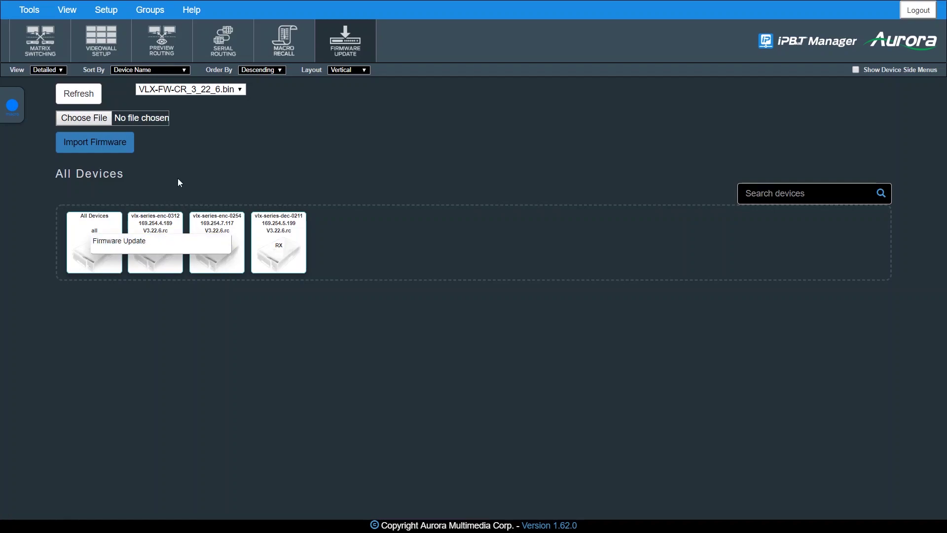
right_click(168, 239)
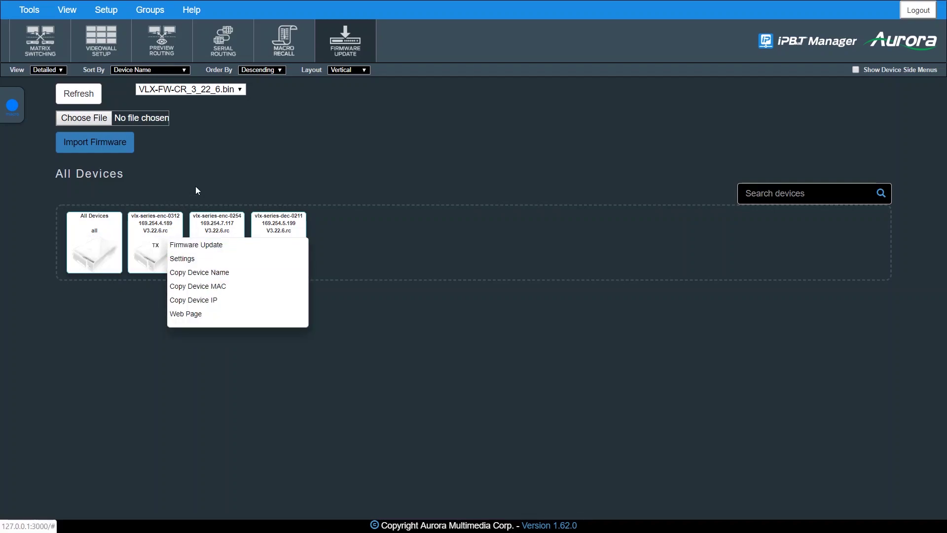
left_click(148, 238)
right_click(152, 238)
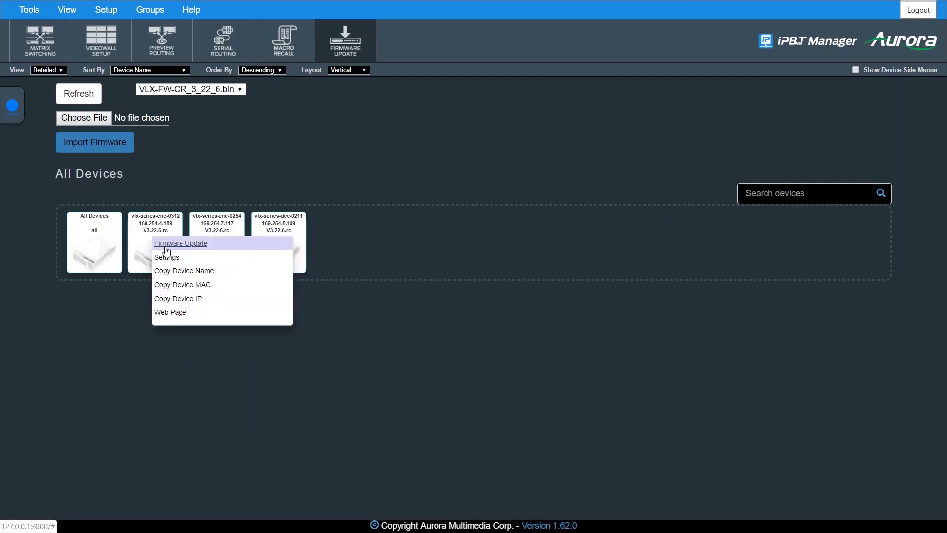
left_click(185, 185)
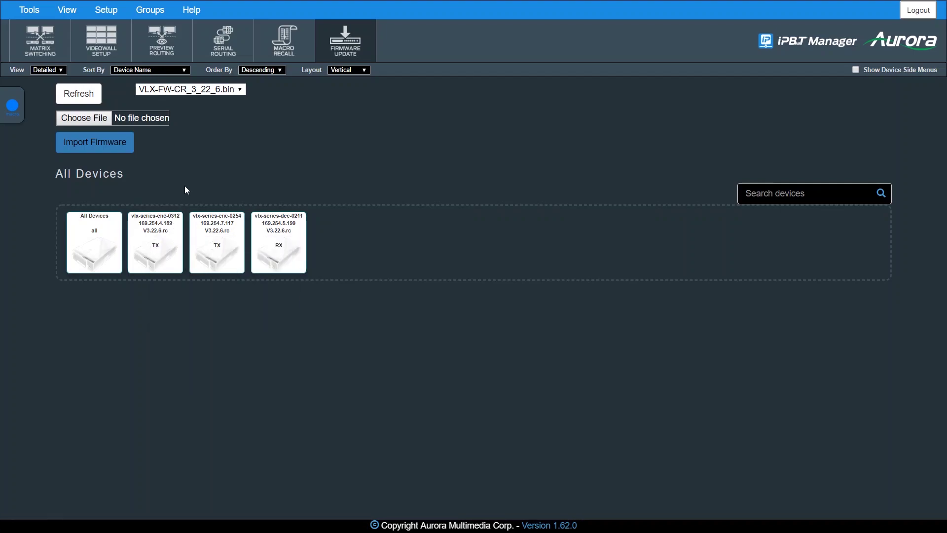
Step: Look through the available firmware versions and browse the Downloads folder for a firmware file without choosing one
left_click(239, 90)
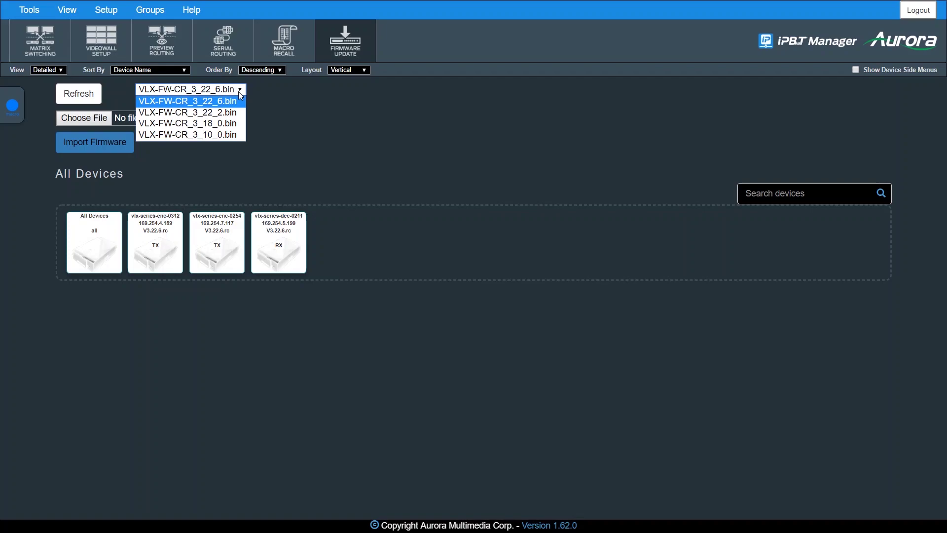
left_click(238, 91)
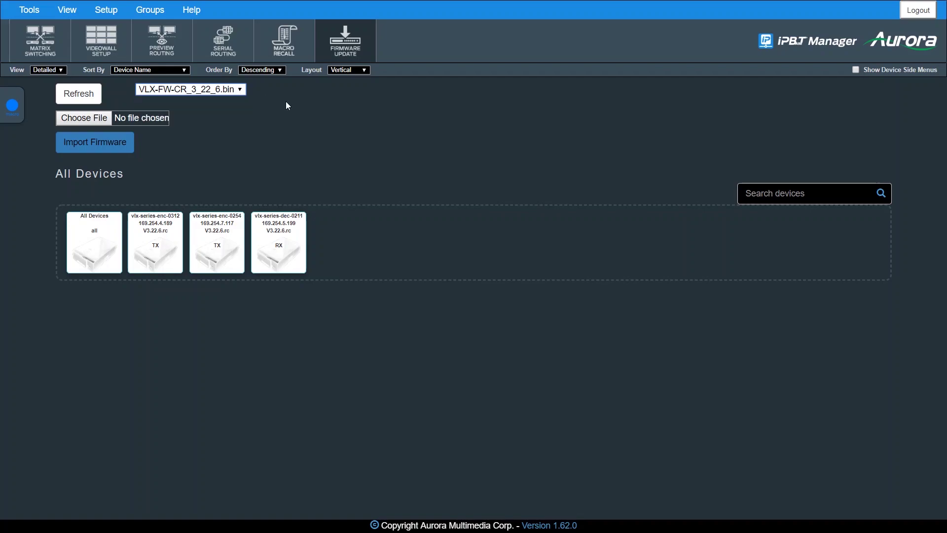
left_click(86, 123)
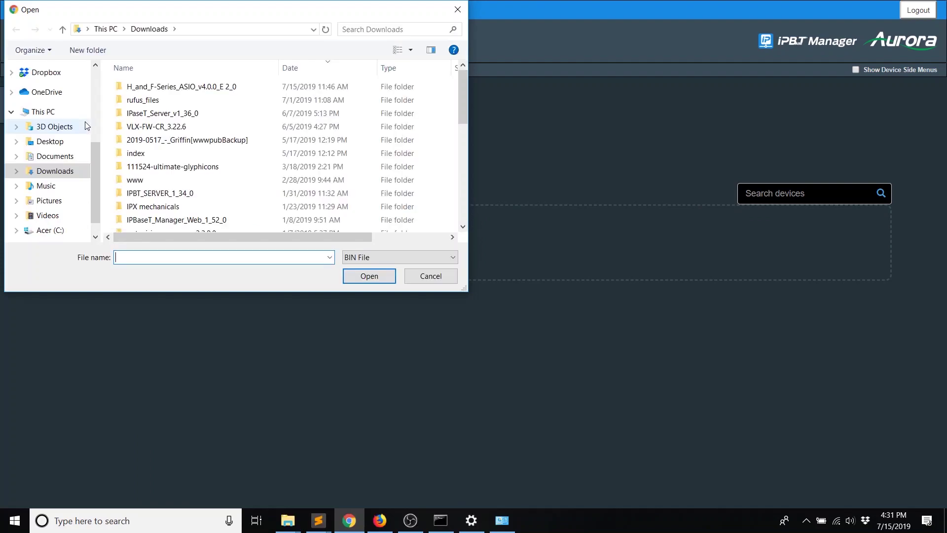
scroll(276, 143, "down", 4)
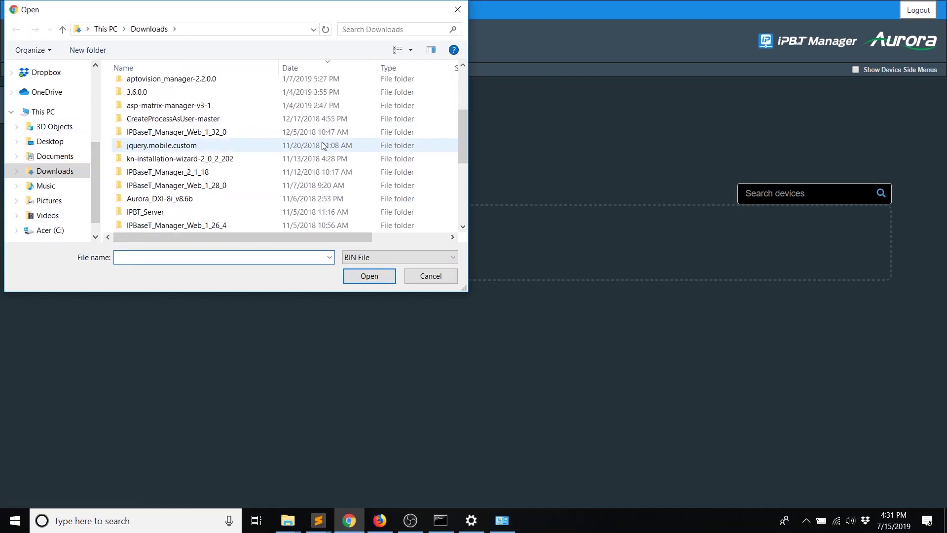
left_click(426, 276)
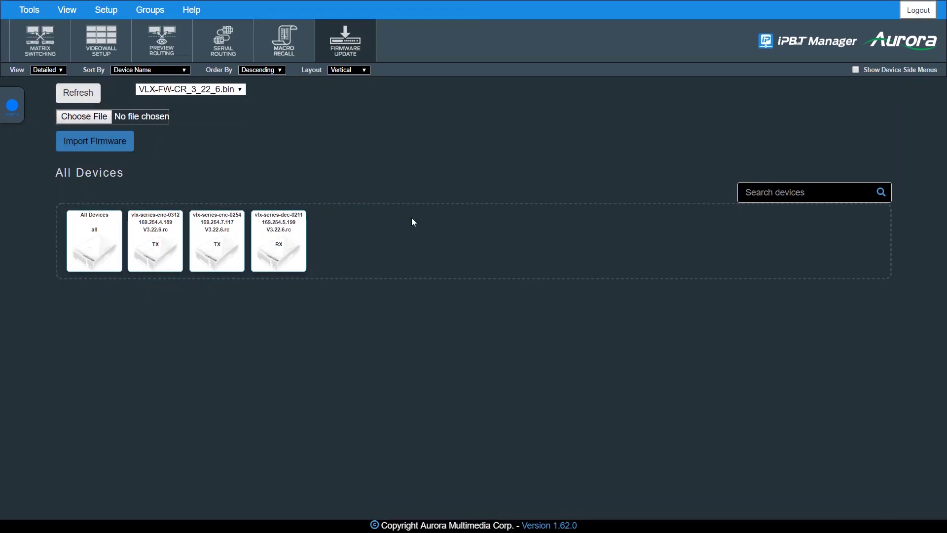
left_click(236, 90)
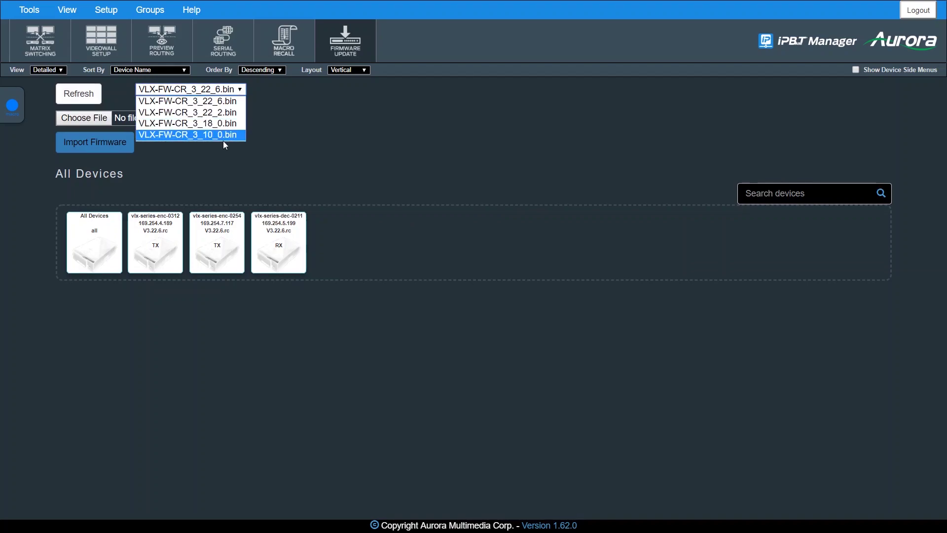
left_click(365, 114)
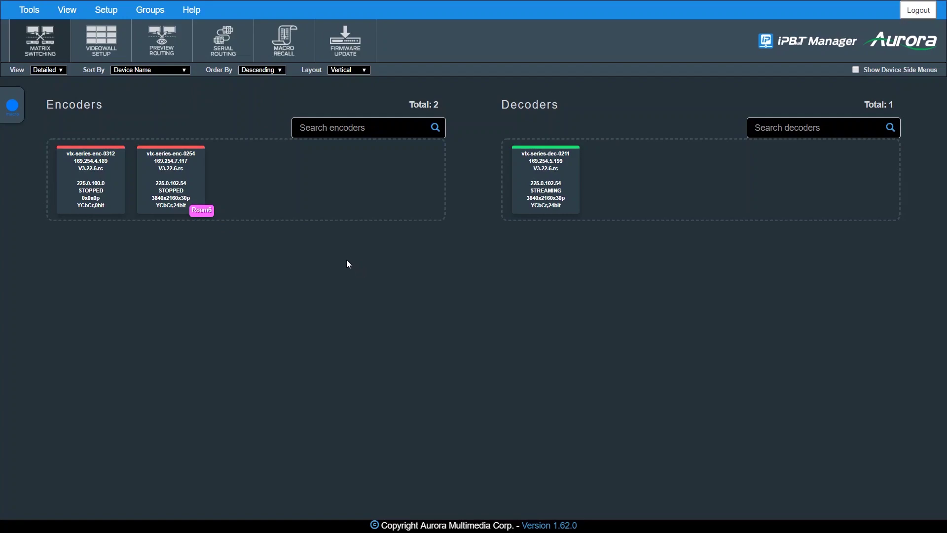
Step: Open the settings of encoder vlx-series-enc-0254 from Matrix Switching and review its General Settings, including Auto Sense Mode and Lock Front Panel
right_click(184, 191)
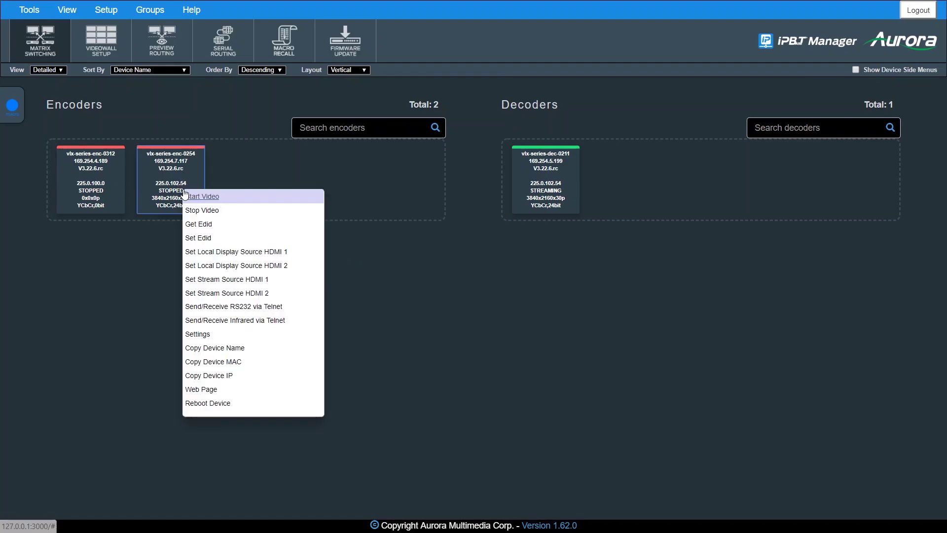
left_click(221, 337)
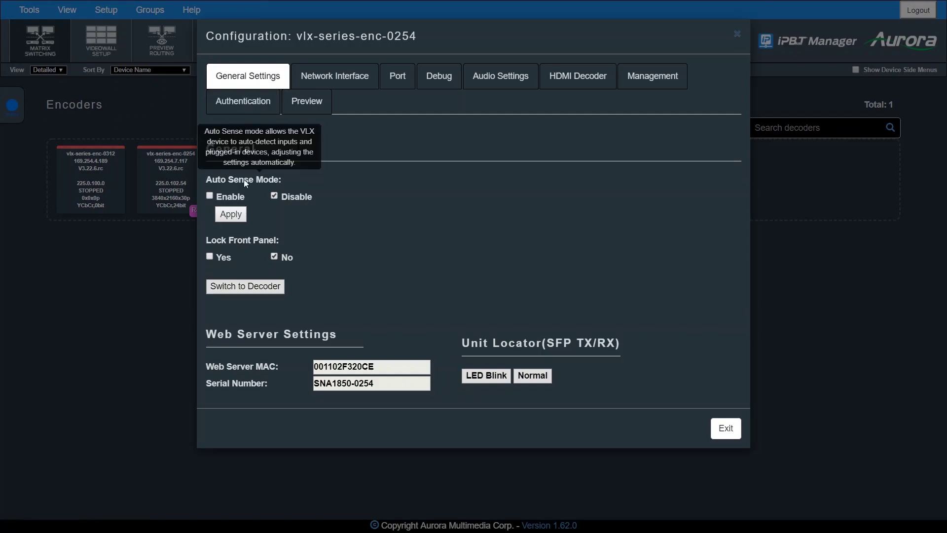
mouse_move(261, 244)
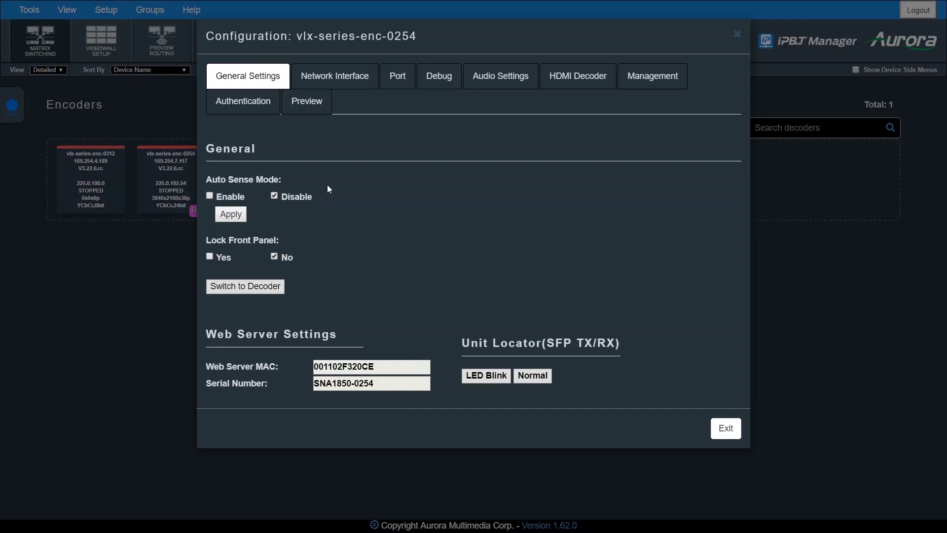
mouse_move(220, 242)
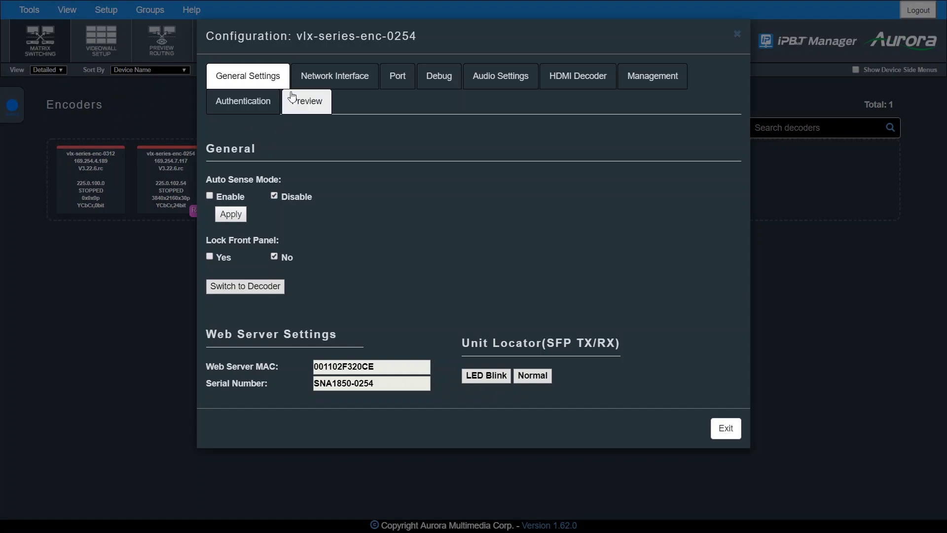
Step: Review the Network Interface settings of encoder vlx-series-enc-0254, including ID and VLAN, and its RS232 and SOIP port settings
left_click(323, 79)
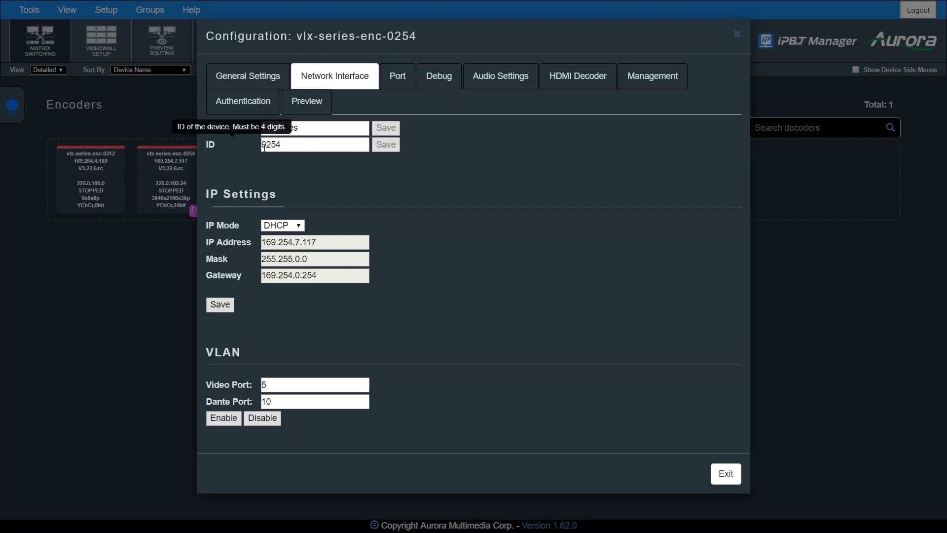
mouse_move(217, 146)
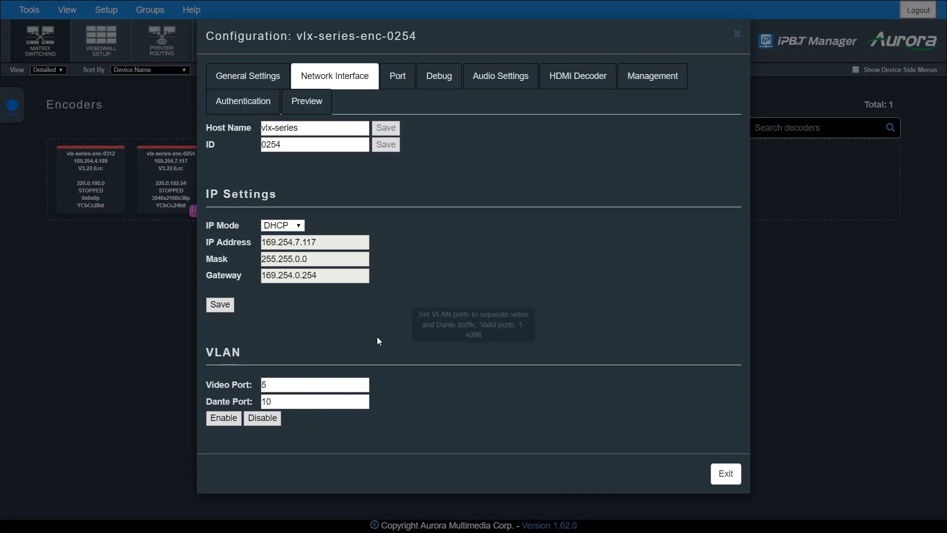
left_click(405, 82)
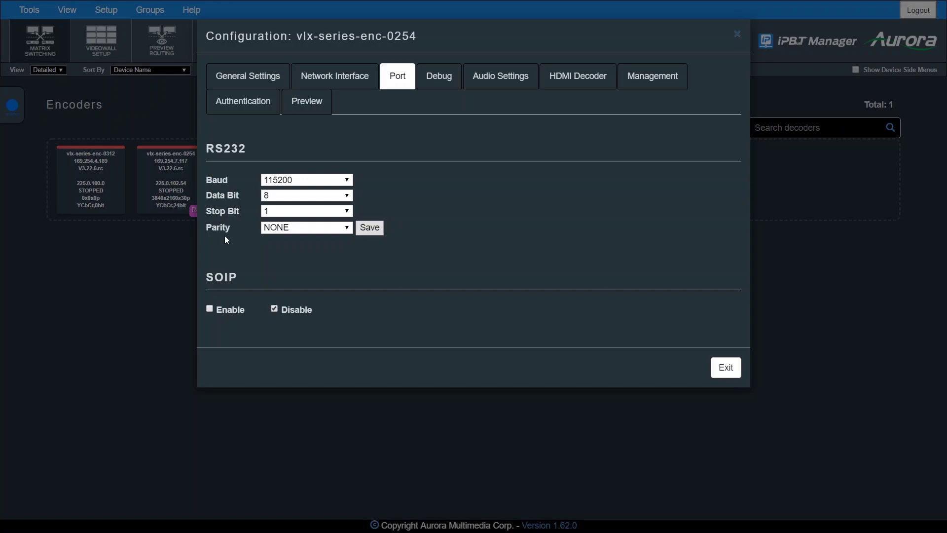
mouse_move(216, 282)
Step: Enlarge the encoder's Property Log in the Debug settings and review the Stream Audio Source options without changing them
left_click(438, 90)
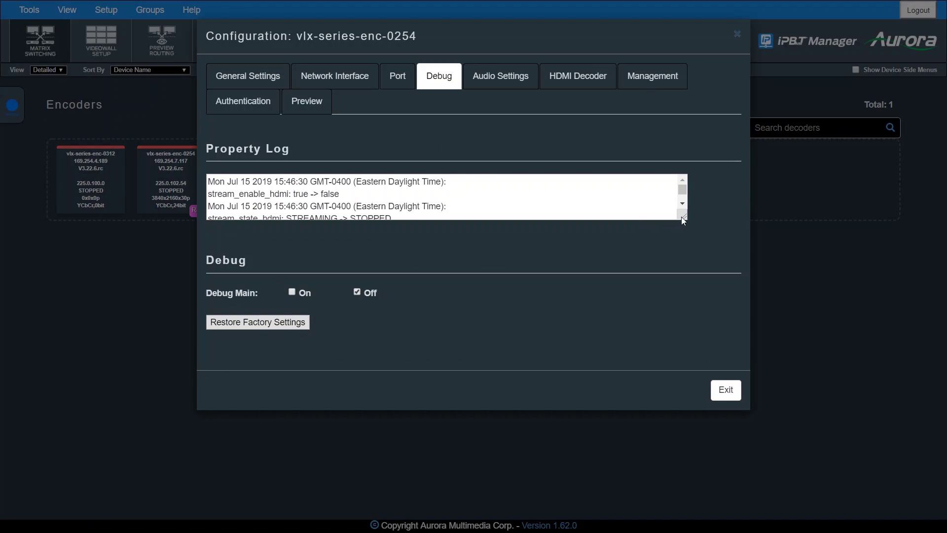
left_click_drag(685, 219, 688, 291)
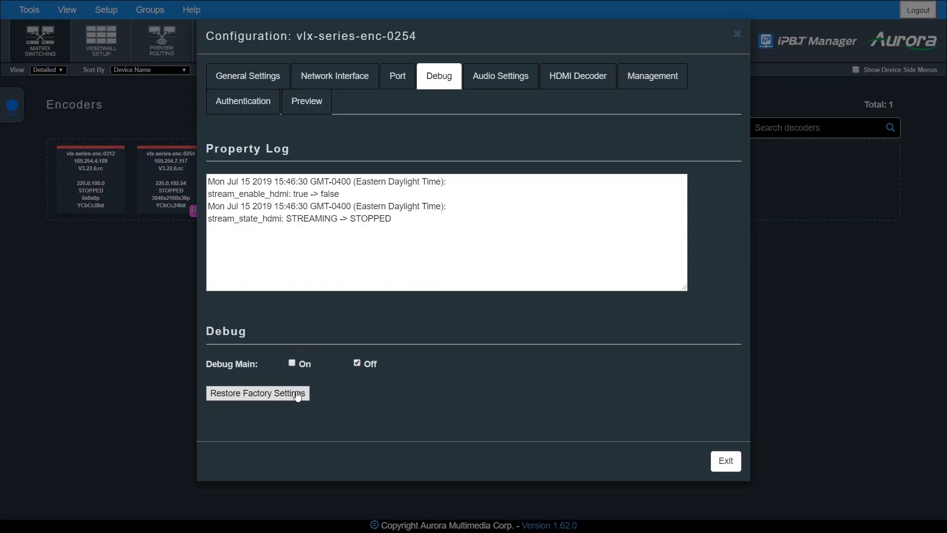
left_click(488, 82)
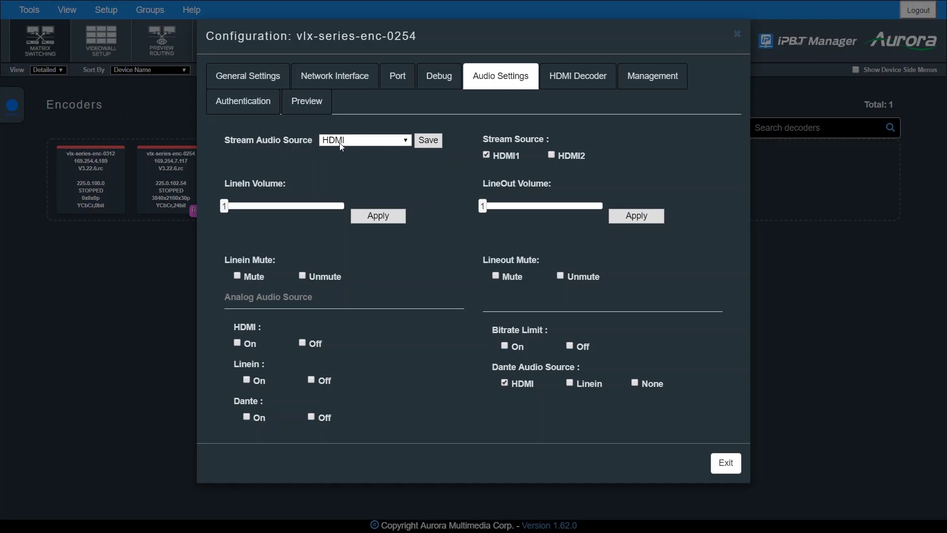
left_click(406, 141)
left_click(406, 142)
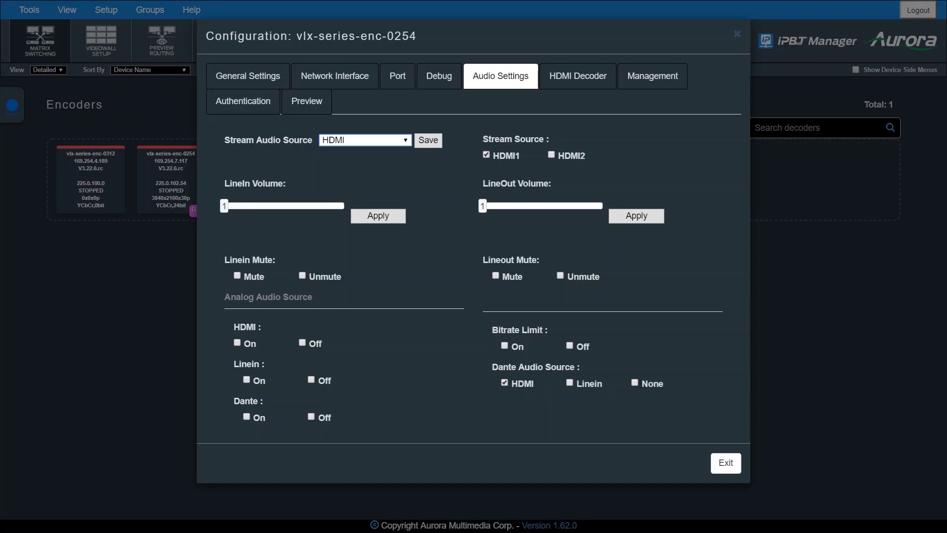
Step: Review the encoder's HDMI Decoder HDCP settings and the settings types available for backup and update under Management
left_click(589, 88)
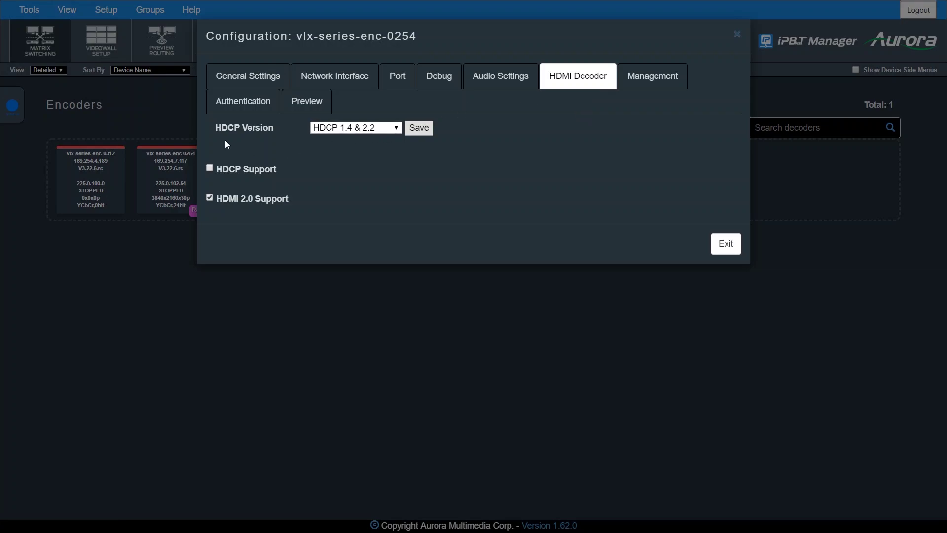
mouse_move(234, 135)
left_click(667, 80)
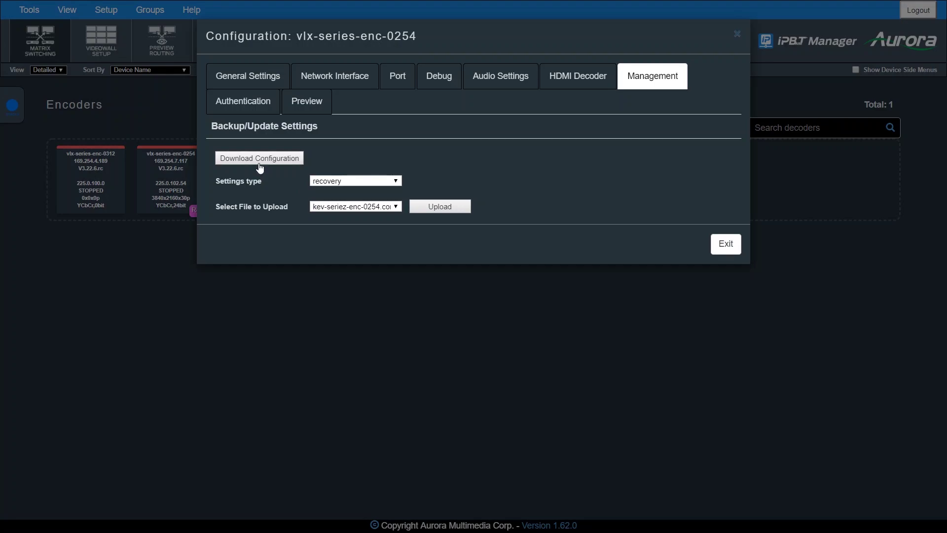
left_click(395, 182)
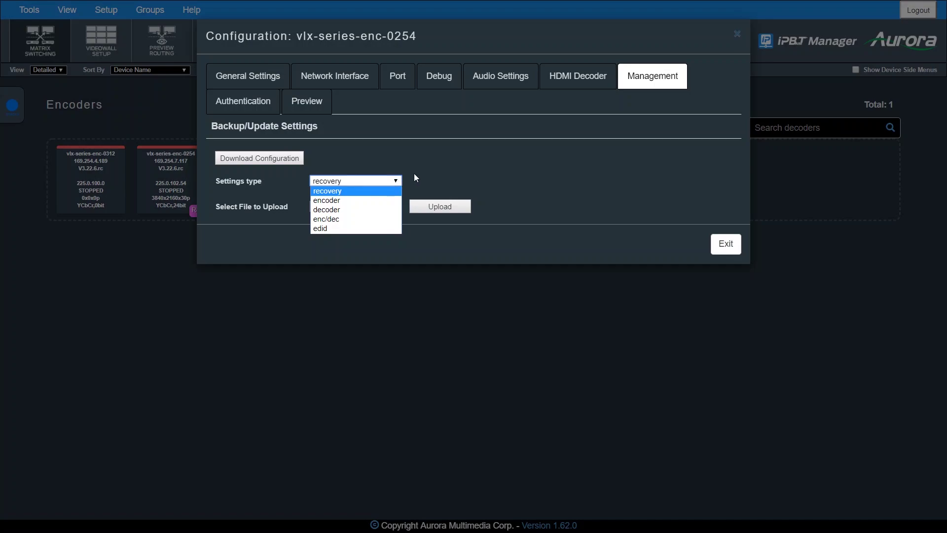
Step: Review the encoder's Authentication settings and Preview quality options, and close its configuration
left_click(242, 101)
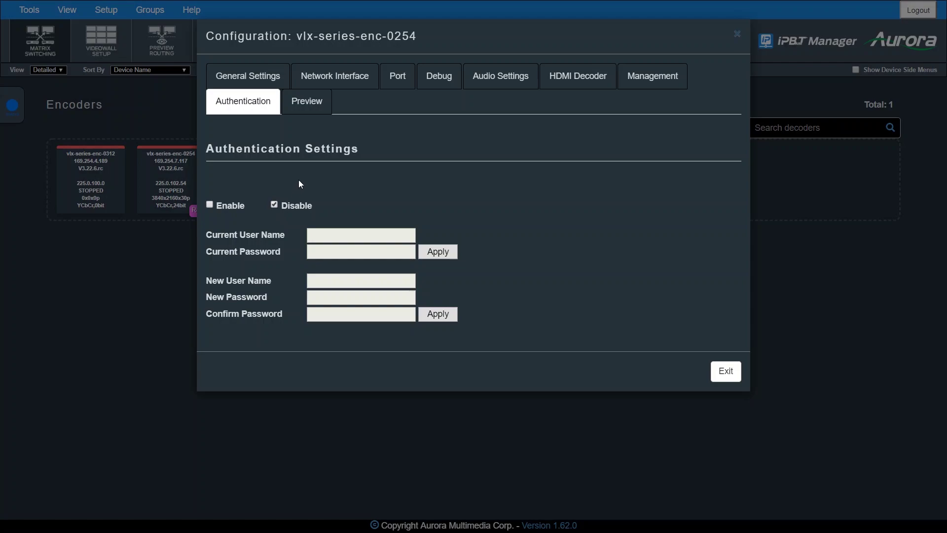
left_click(309, 109)
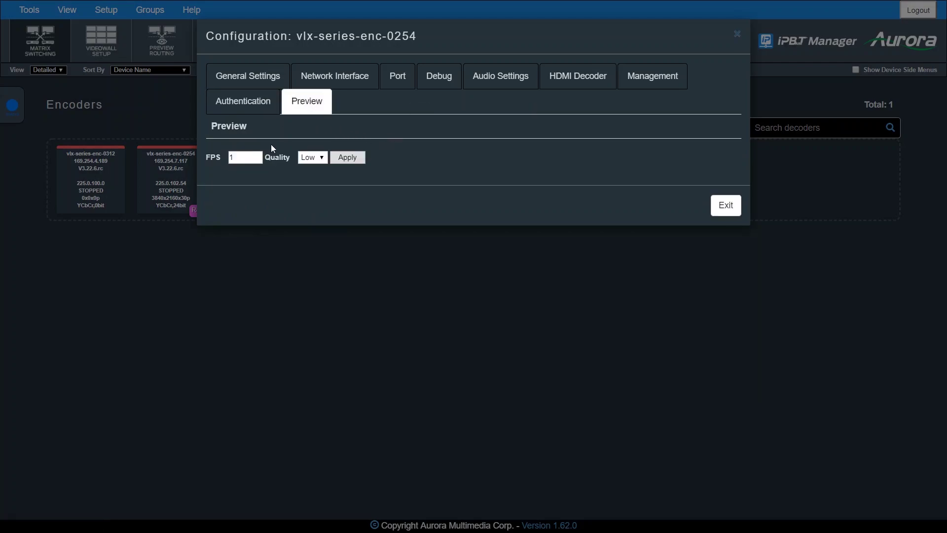
left_click(324, 159)
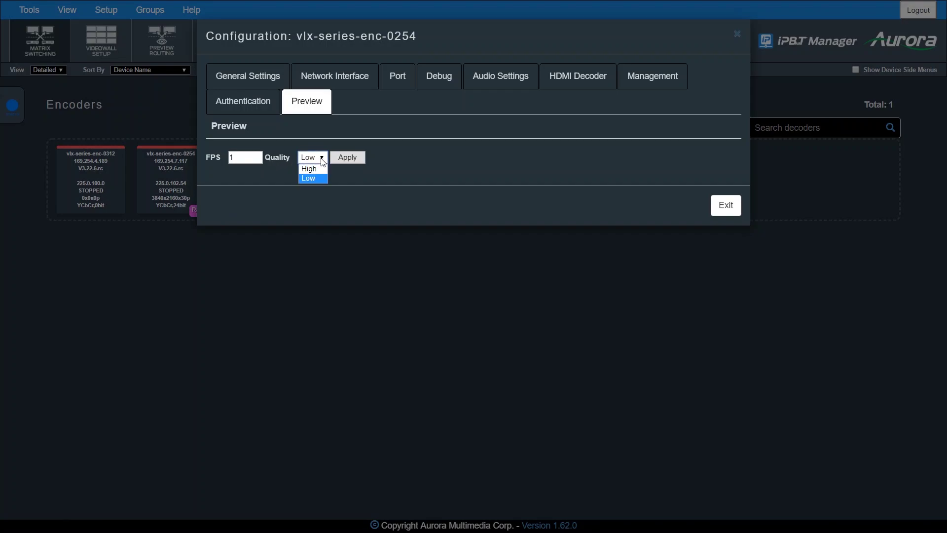
left_click(325, 142)
left_click(323, 158)
left_click(352, 180)
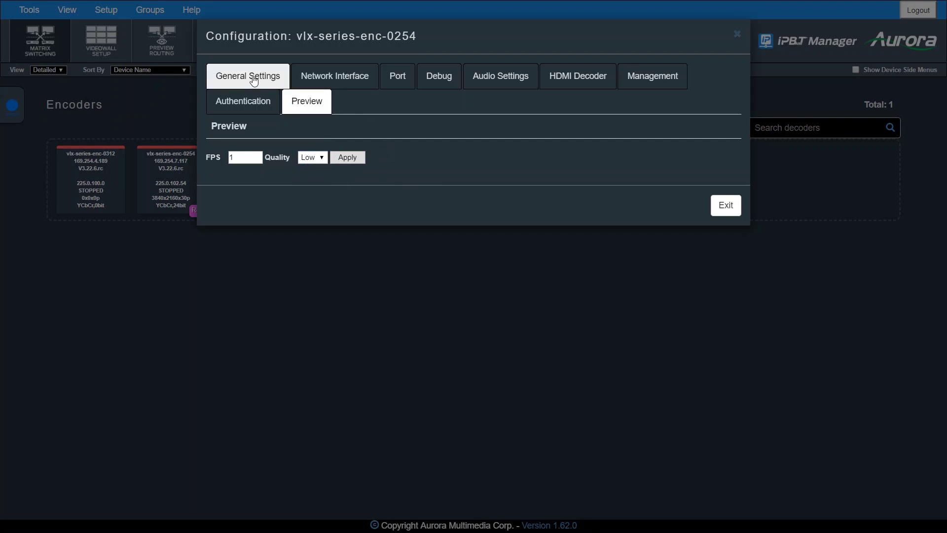
left_click(725, 206)
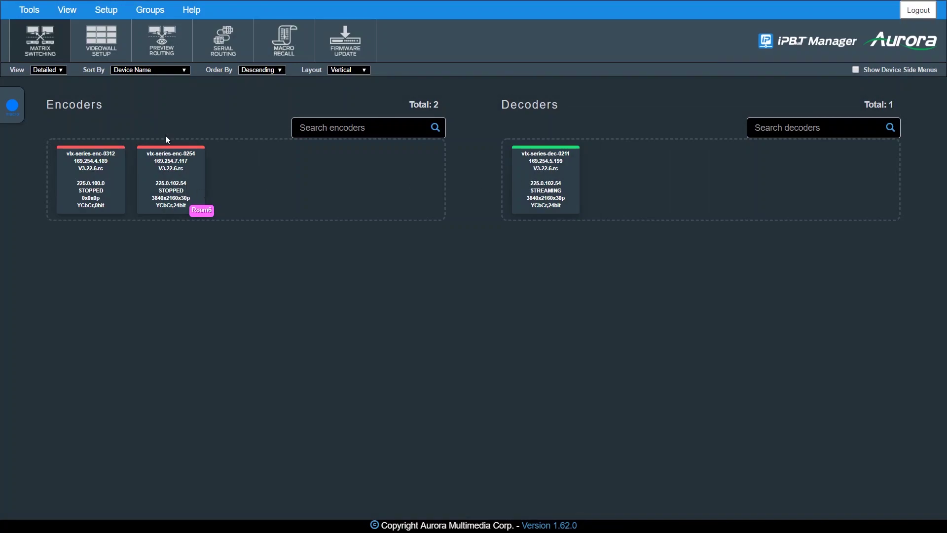
Step: Open the settings of decoder vlx-series-dec-0211 and review its General Settings and the Splash Screen Image and Channelmap management options
left_click(29, 10)
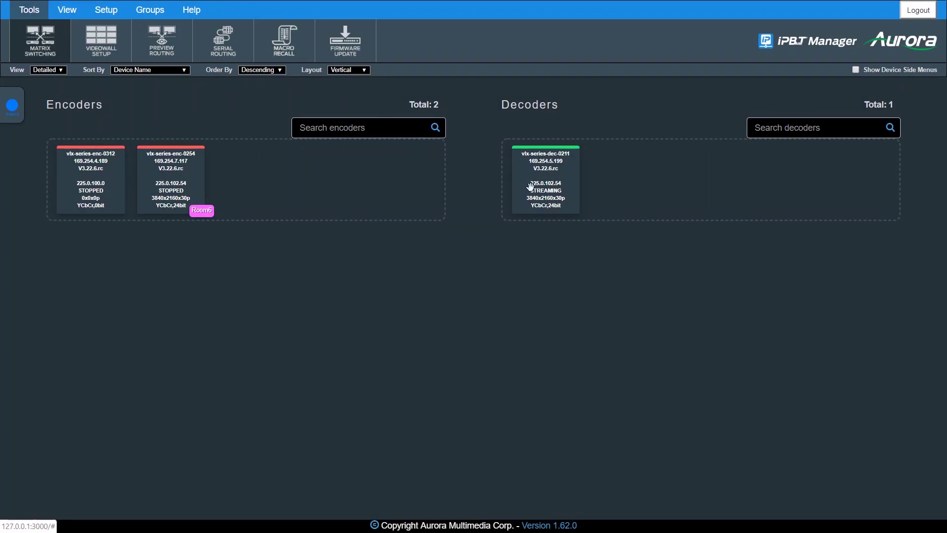
right_click(535, 196)
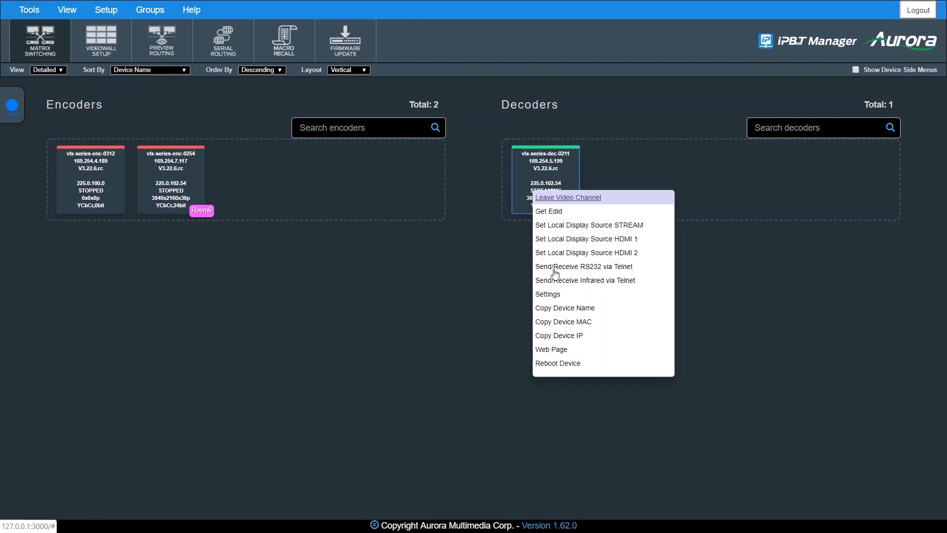
left_click(558, 296)
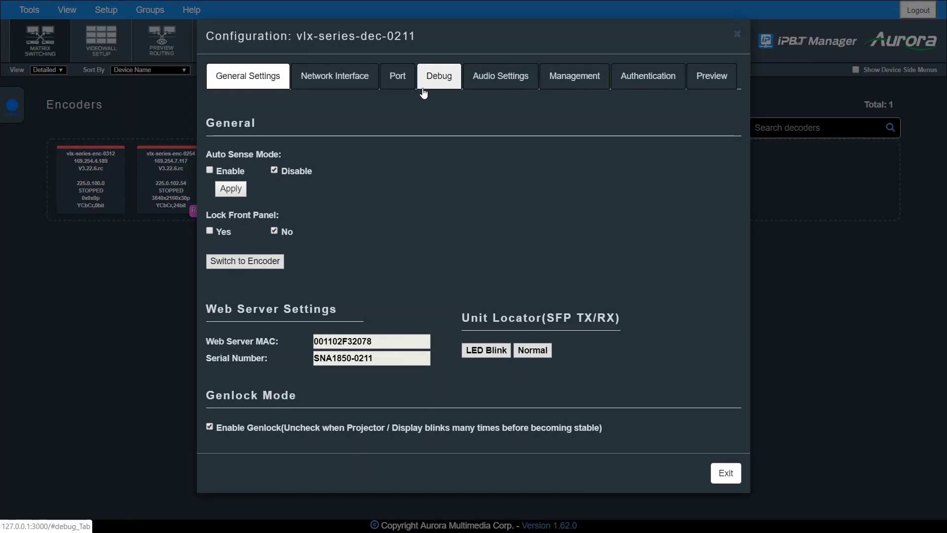
left_click(578, 87)
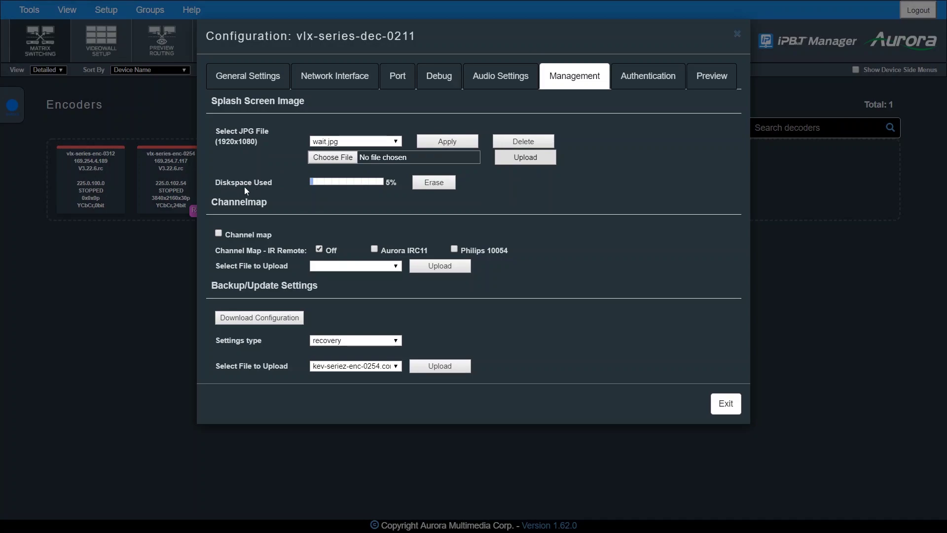
mouse_move(331, 195)
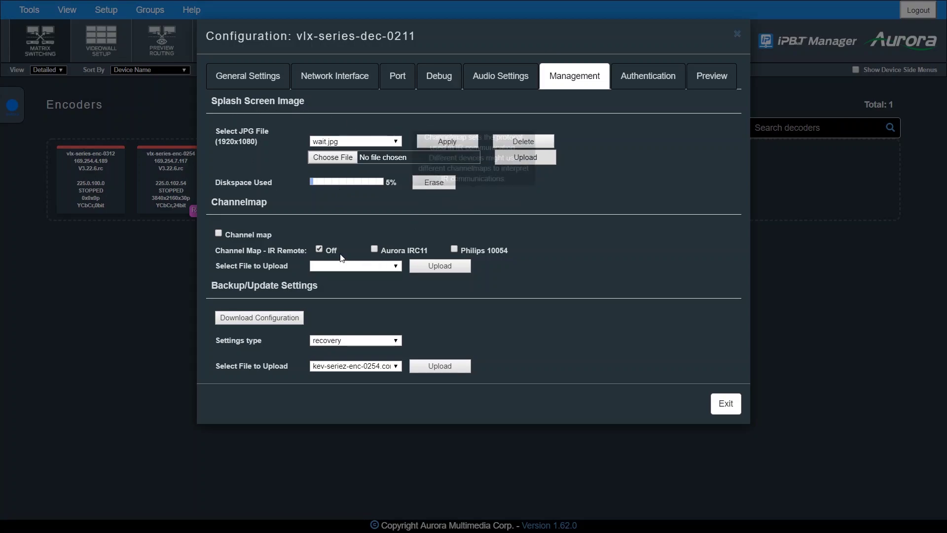
mouse_move(245, 201)
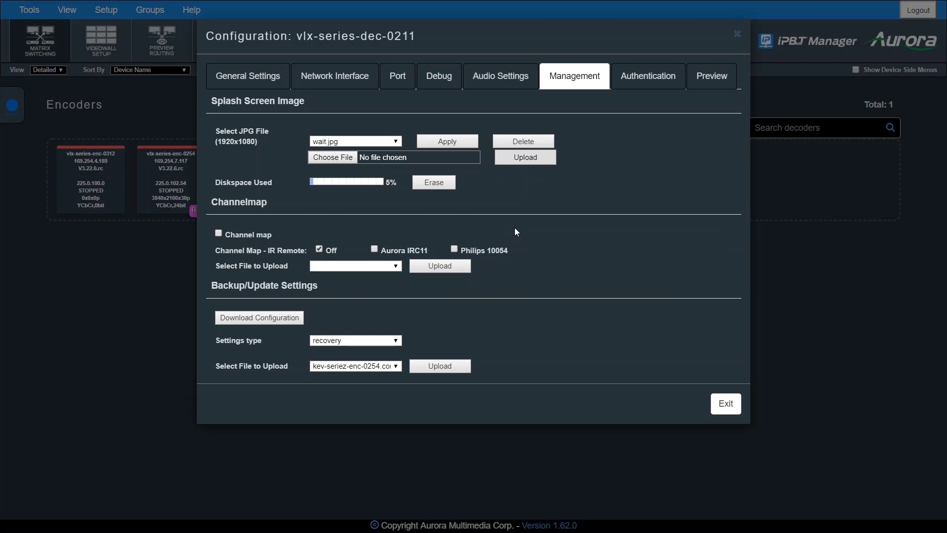
Step: Check the decoder's channel map upload file choices and Backup/Update Settings section, and close its configuration
left_click(398, 268)
left_click(496, 262)
left_click_drag(215, 288, 323, 288)
left_click(324, 288)
left_click(728, 412)
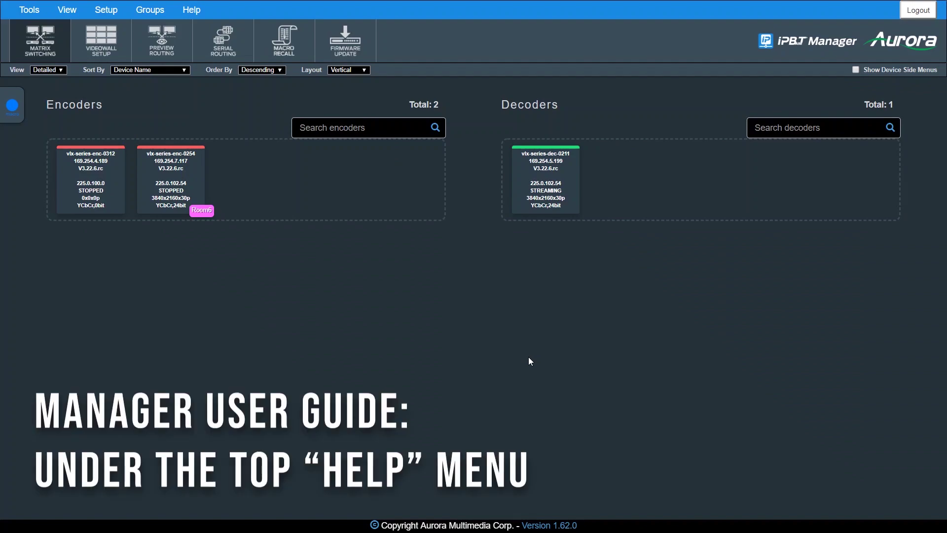
Step: View the available actions for encoder vlx-series-enc-0254 in Matrix Switching
right_click(166, 183)
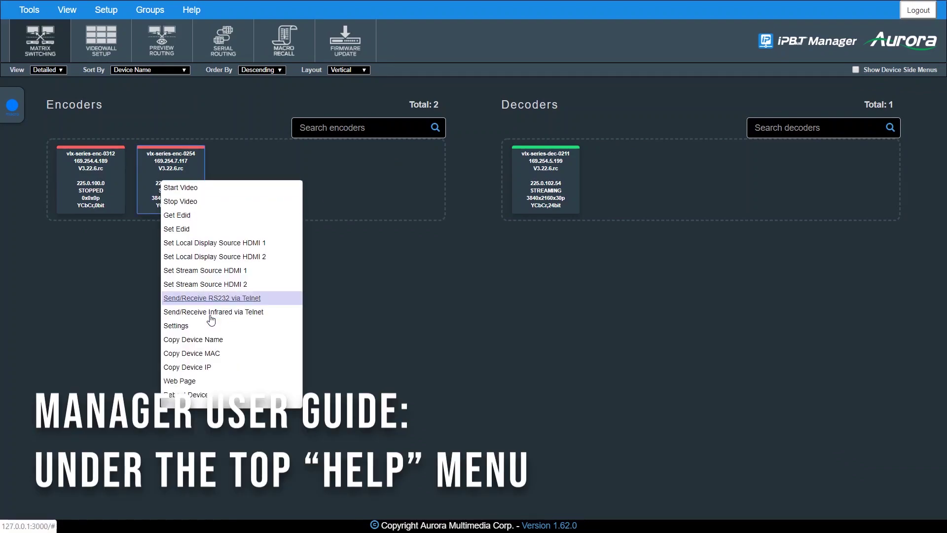